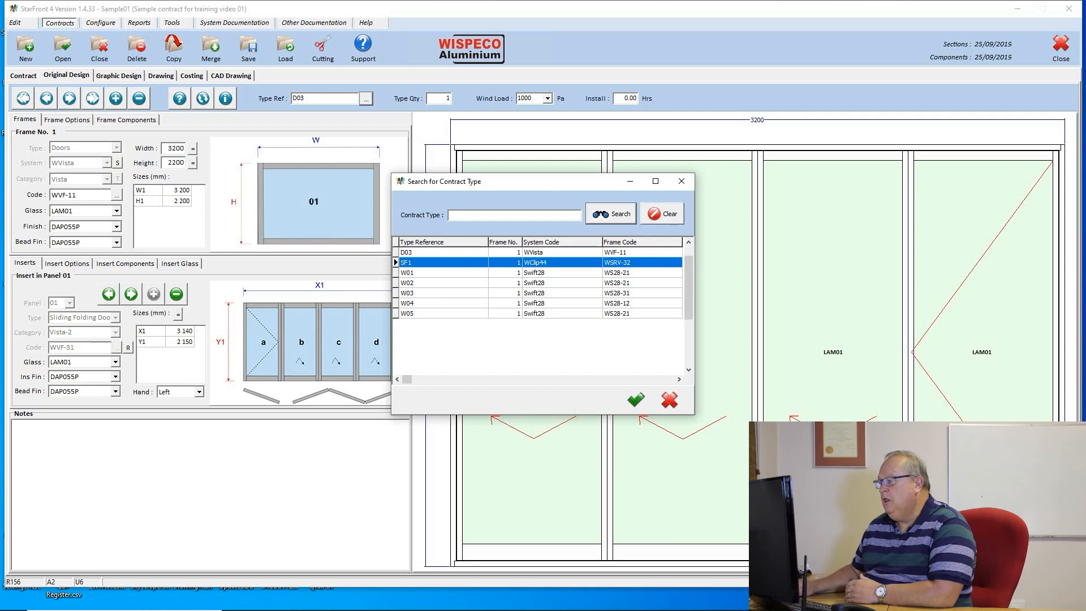
- Look through the contract type list down to W05 and close the search dialog
key("Down")
key("Down")
key("Down")
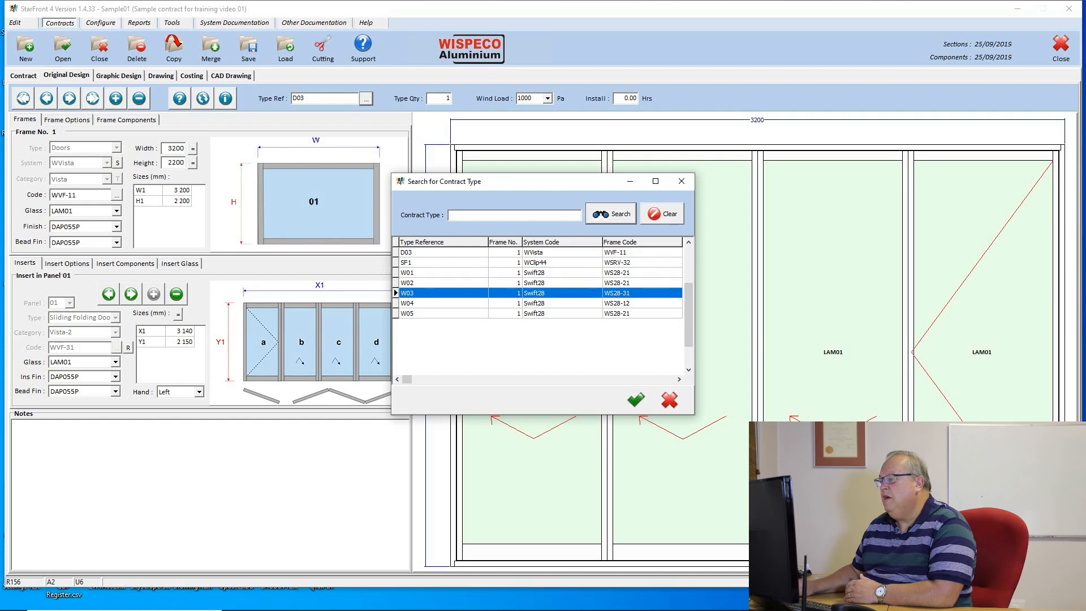
key("Down")
key("Down")
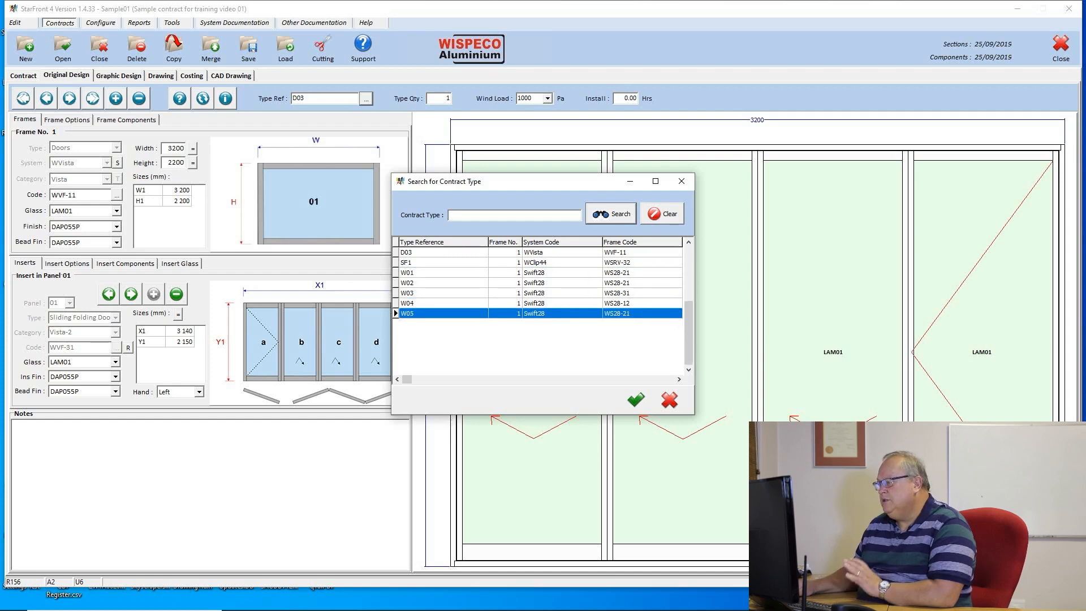
key("Return")
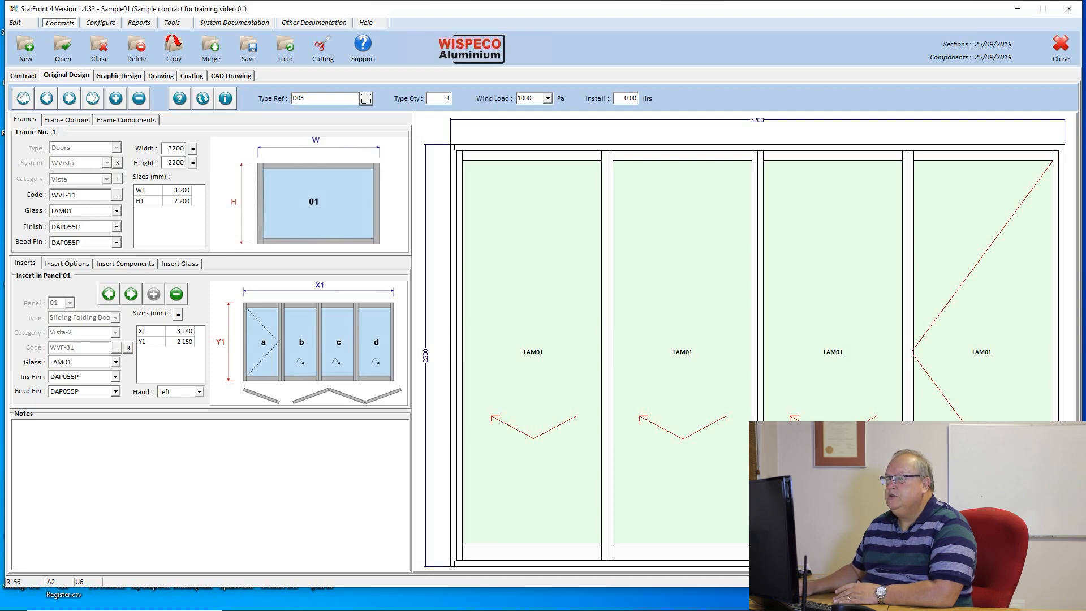
- Open the contract's costing and recalculate it
left_click(191, 75)
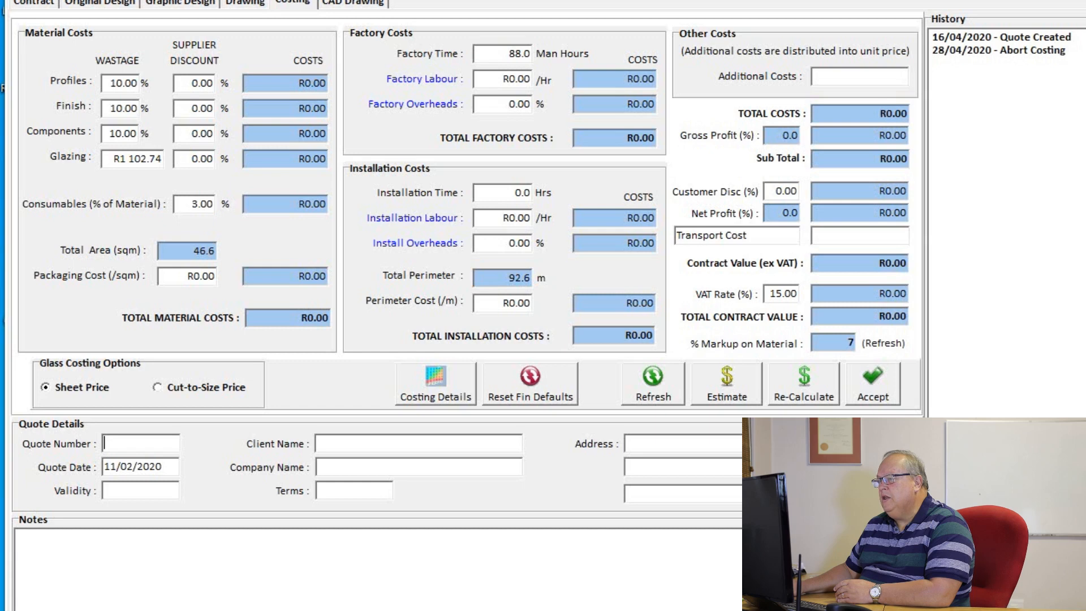
left_click(803, 385)
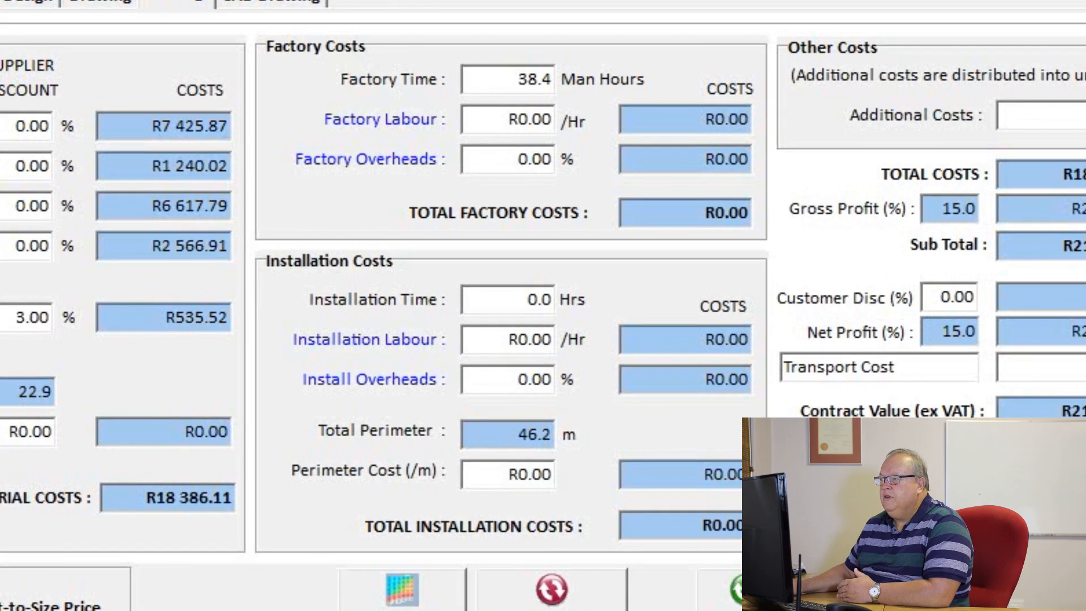
- Examine the total factory costs, the installation time and the total installation costs
left_click(666, 213)
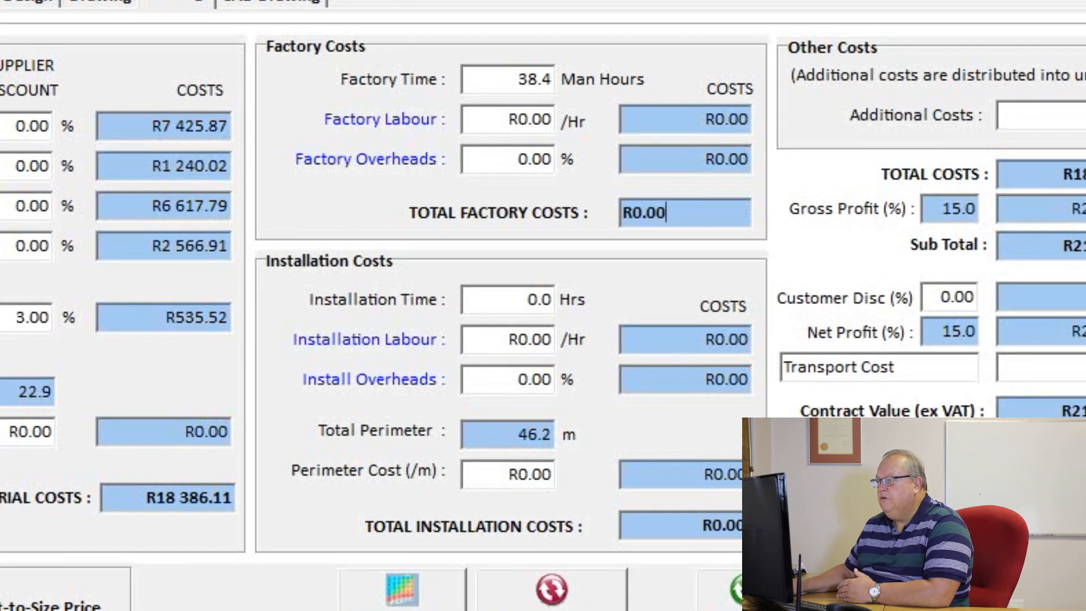
key("shift+Home")
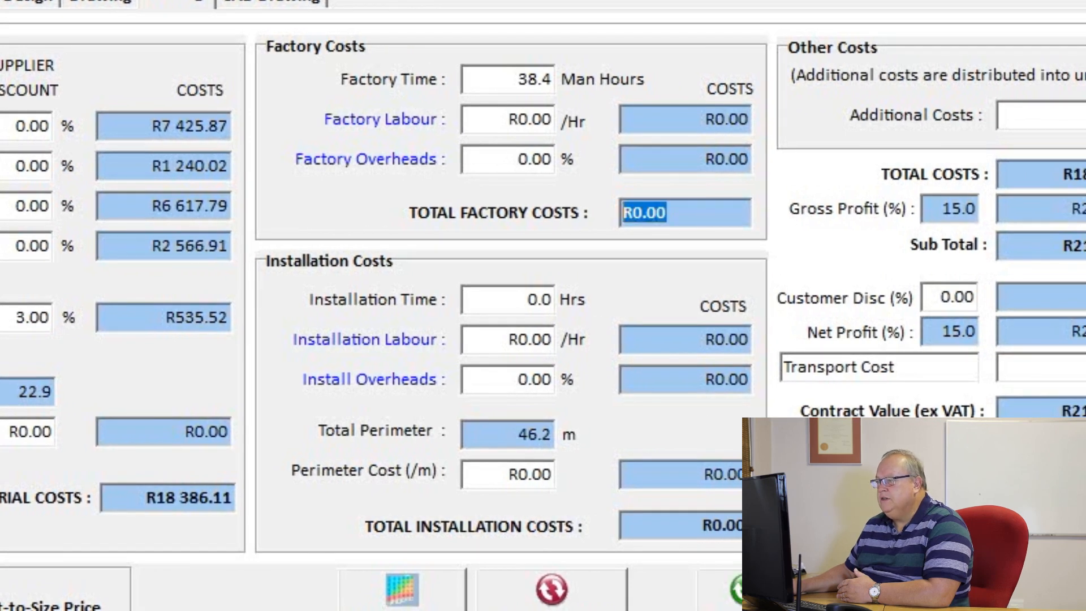
left_click(492, 299)
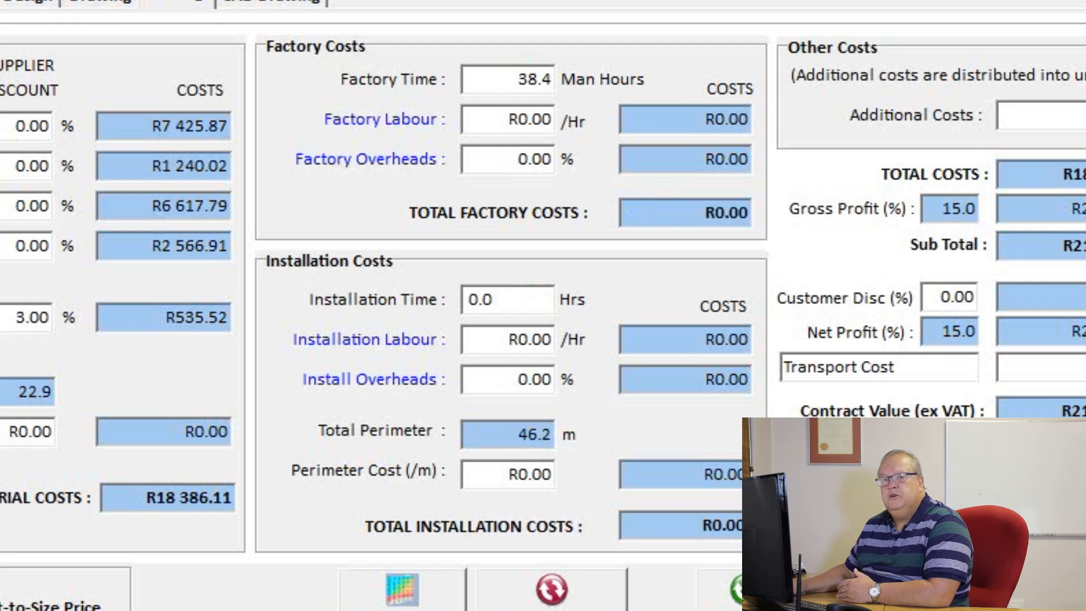
key("shift+Home")
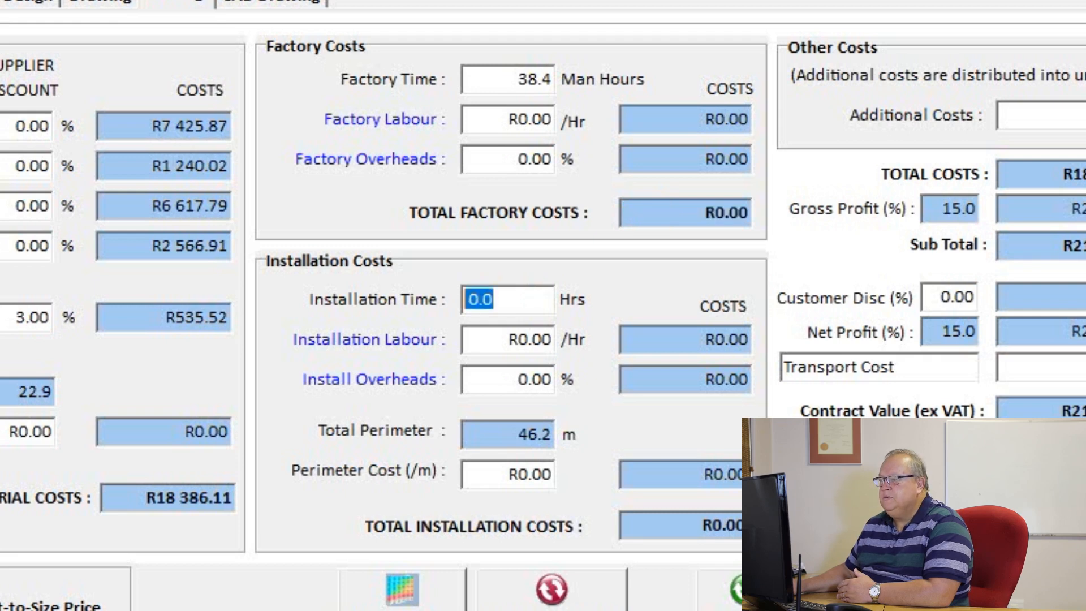
left_click(667, 525)
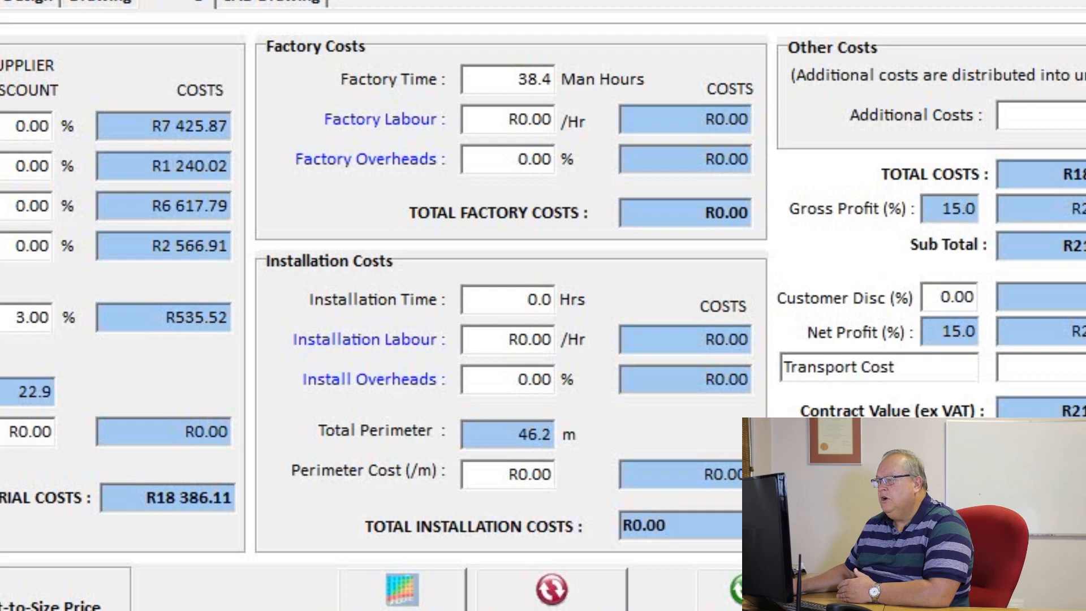
key("shift+Home")
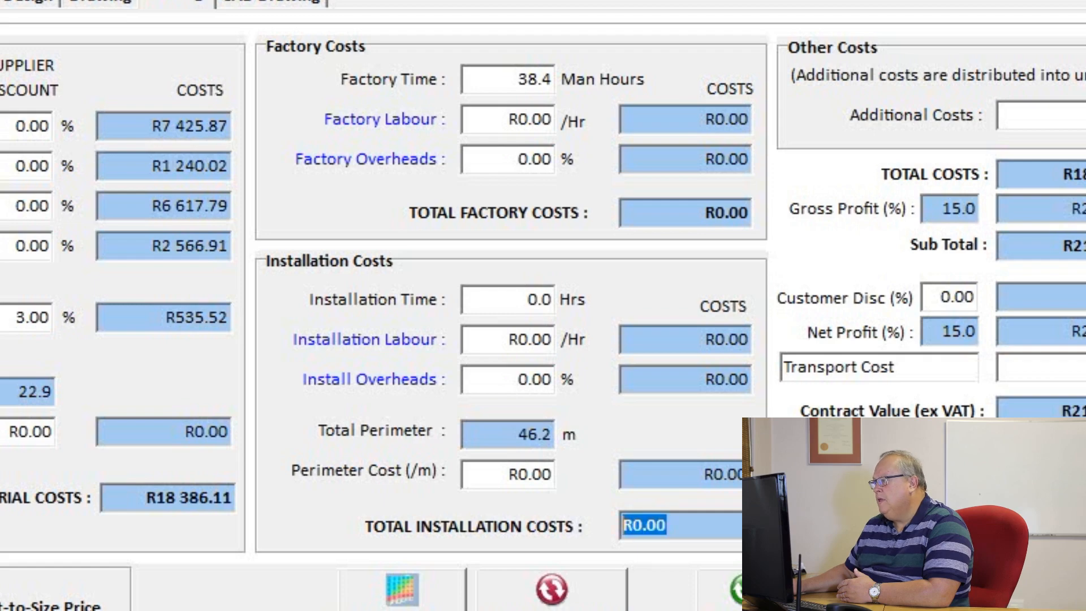
key("Tab")
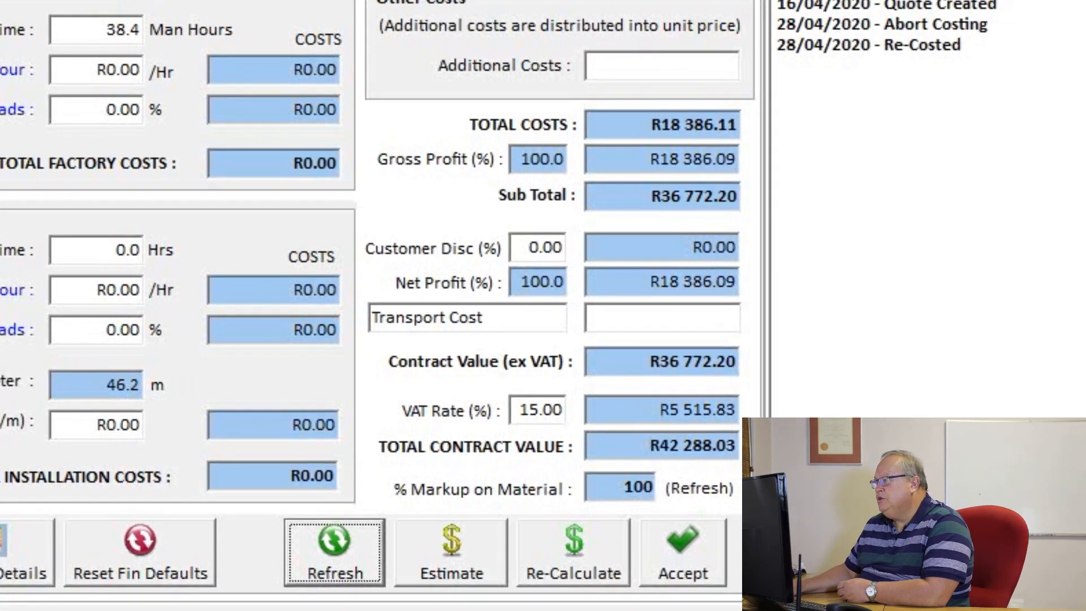
- Review the total costs, gross profit, subtotal, customer discount and net profit amounts of the contract
left_click(631, 124)
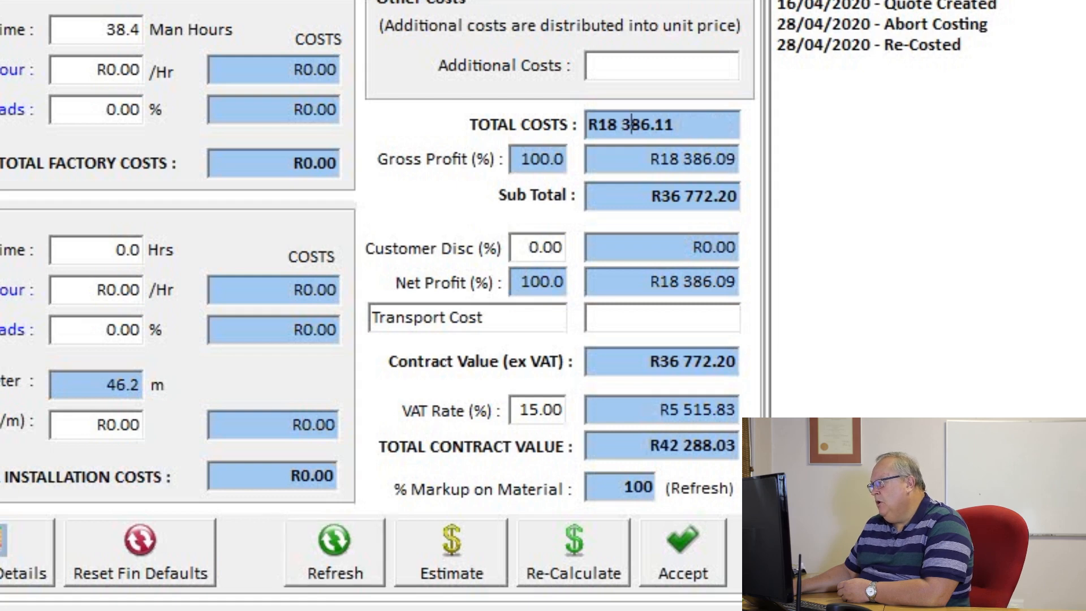
left_click_drag(674, 124, 588, 124)
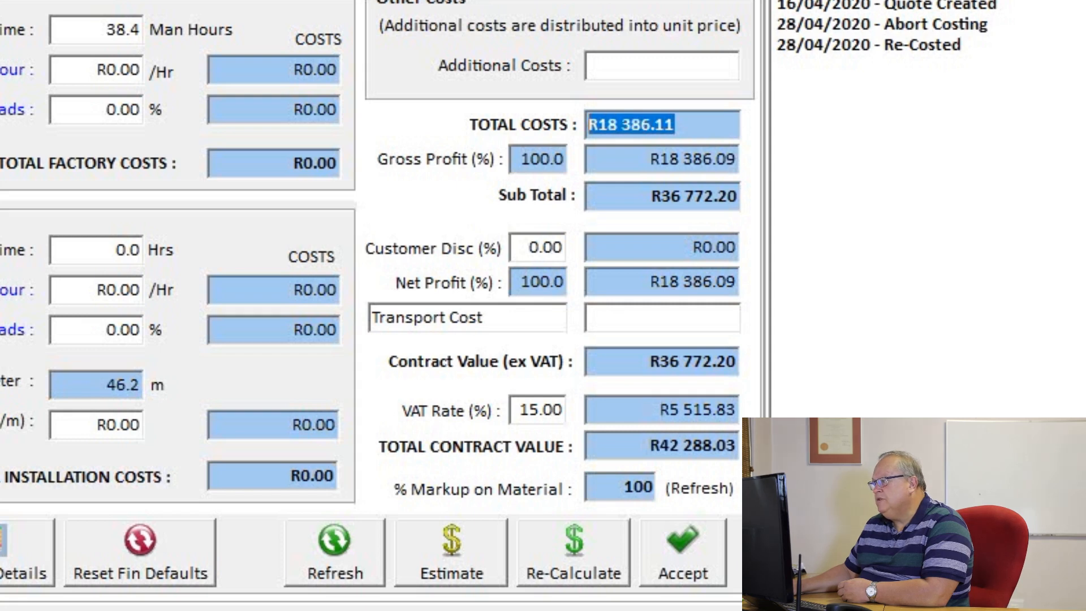
left_click(617, 159)
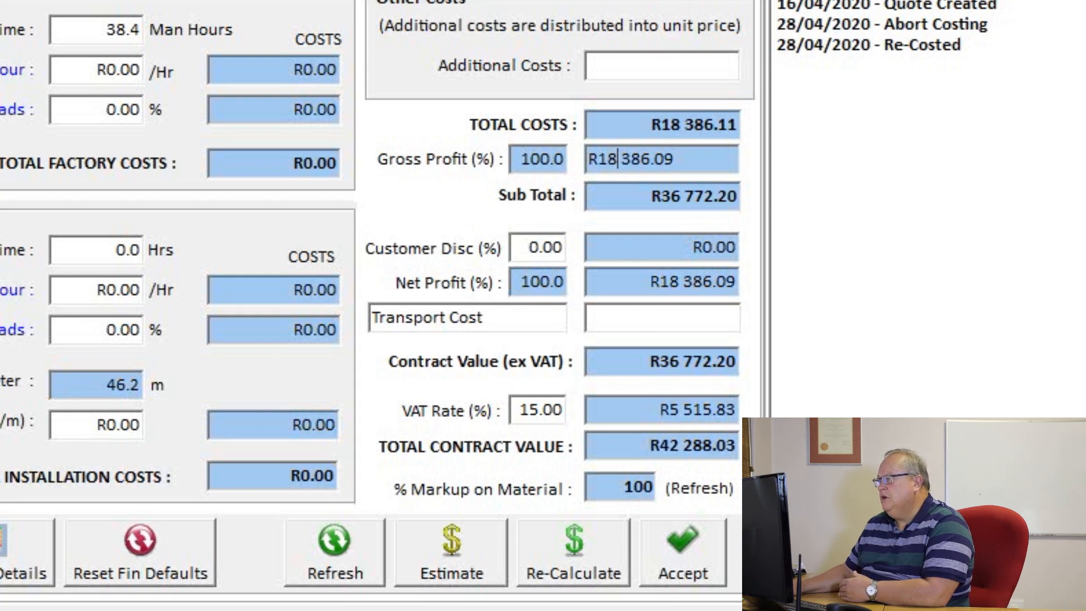
key("End")
key("shift+Home")
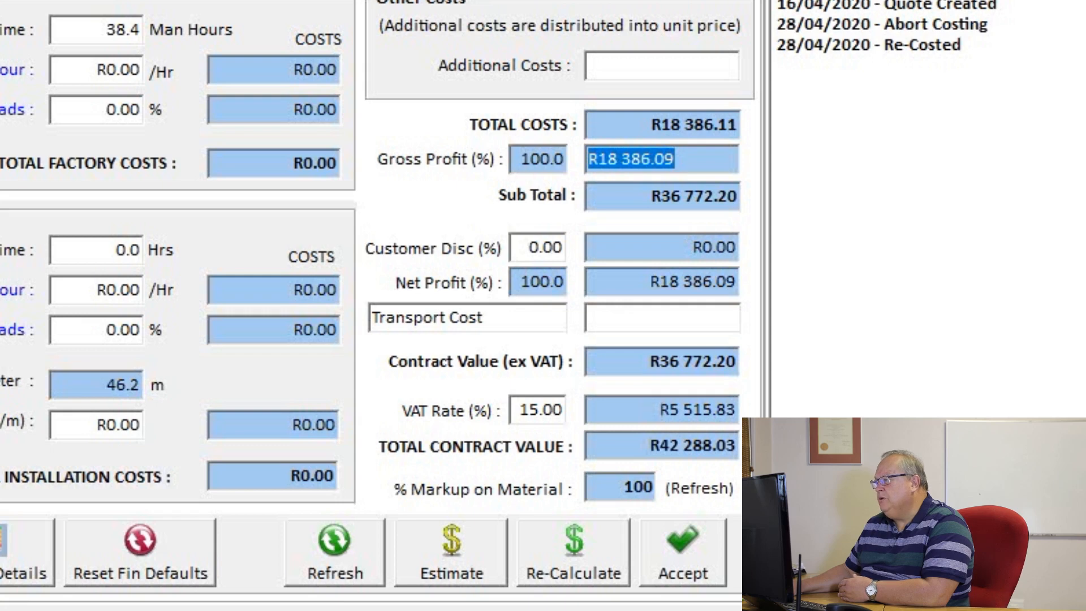
key("End")
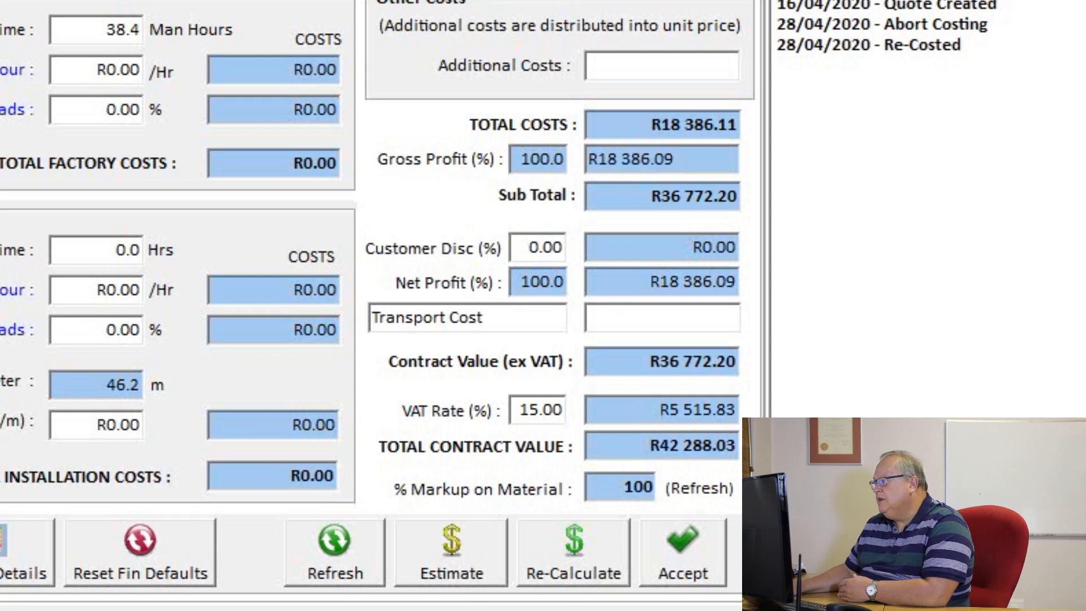
left_click(617, 196)
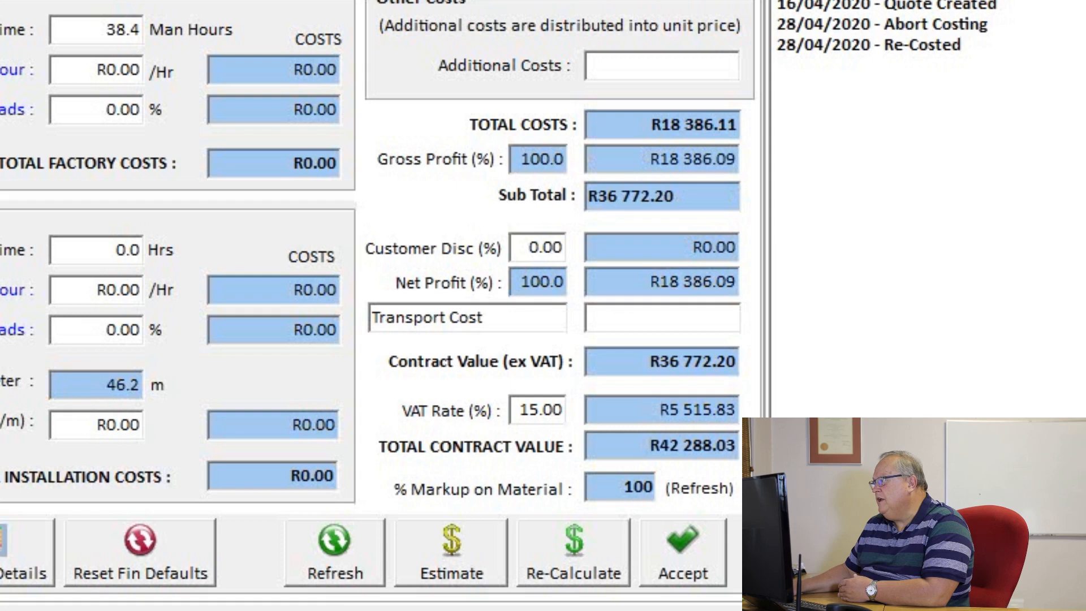
key("ctrl+a")
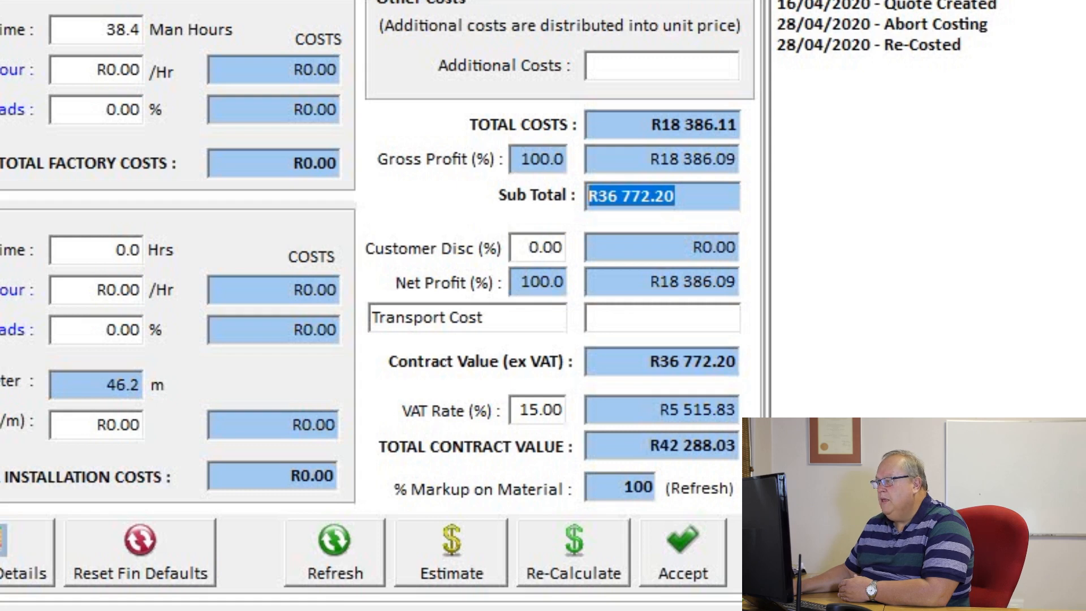
key("Tab")
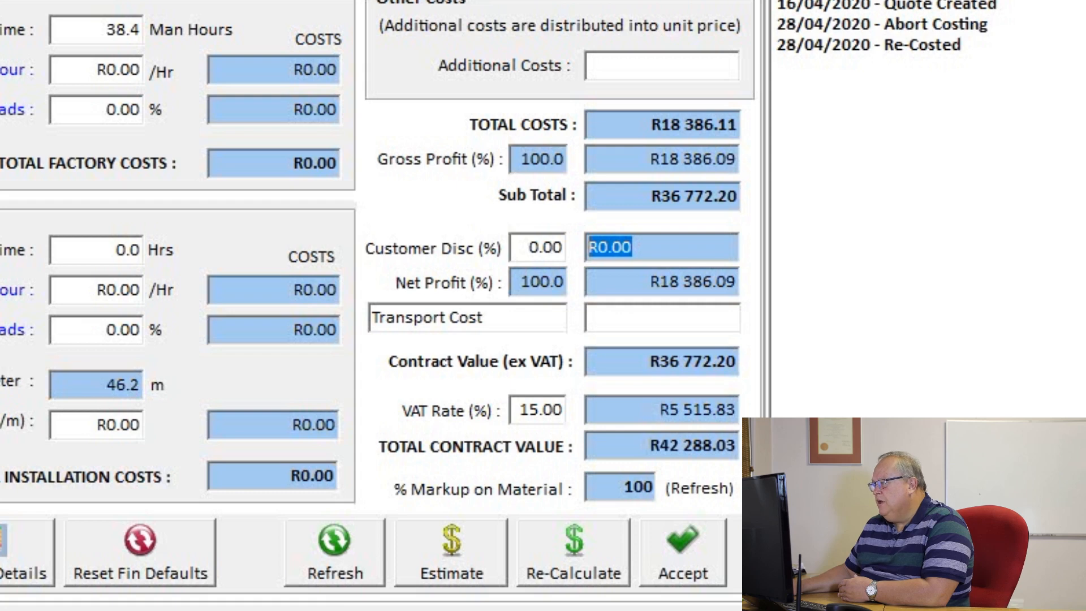
left_click(631, 281)
left_click_drag(674, 281, 588, 281)
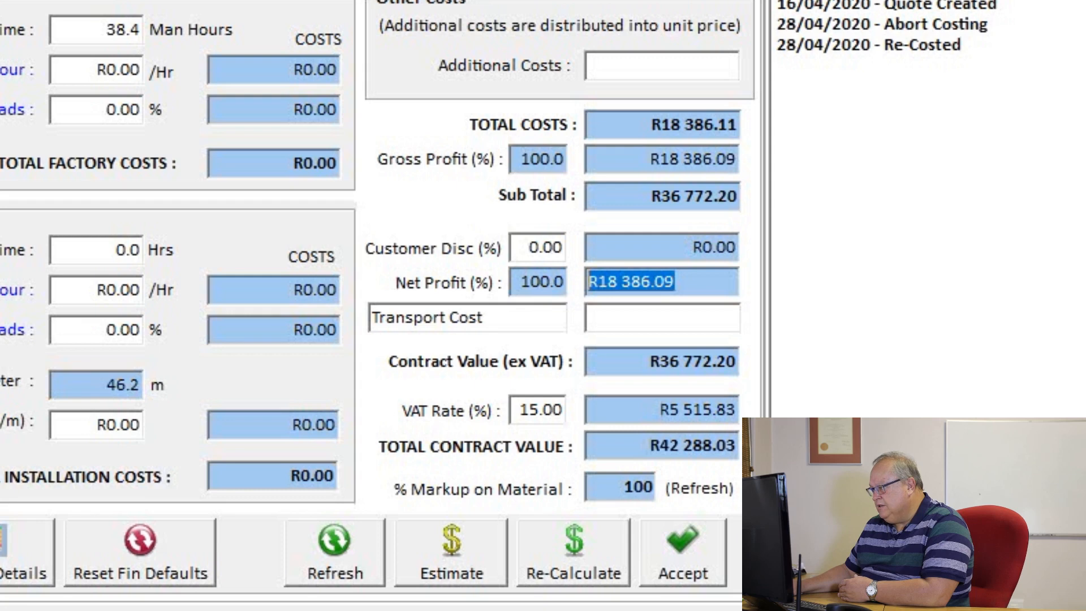
- Review the transport cost entry, the contract value excluding VAT and the VAT amount
left_click(631, 361)
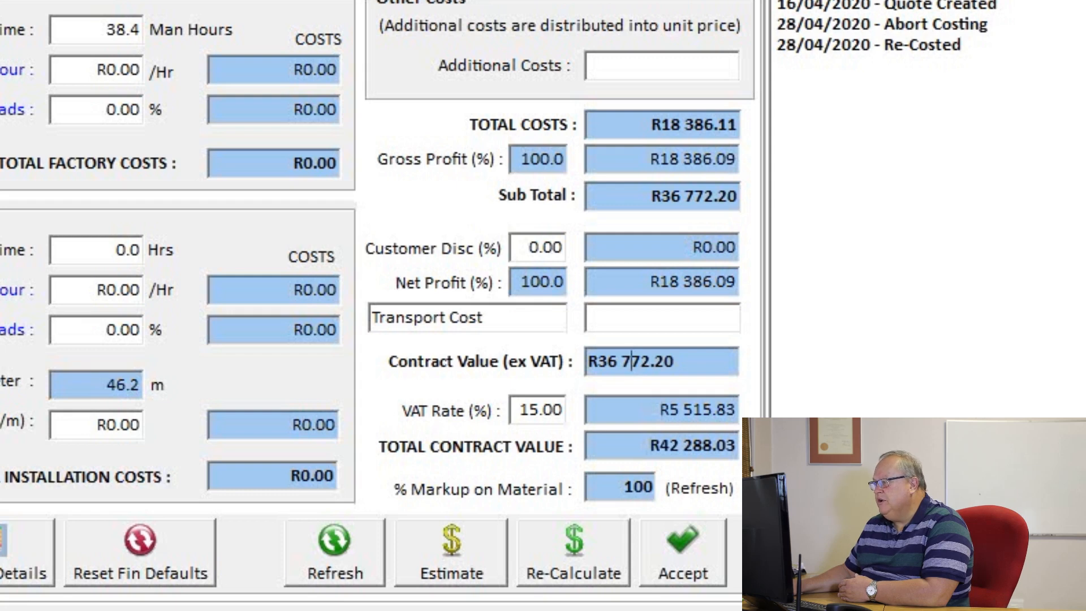
left_click(588, 318)
left_click(482, 318)
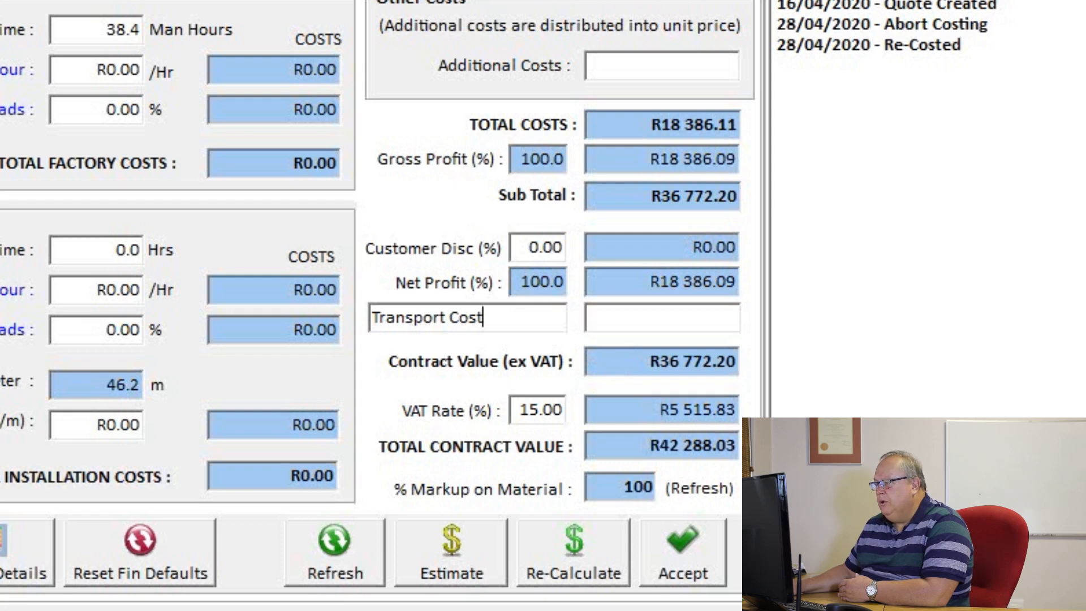
left_click(588, 317)
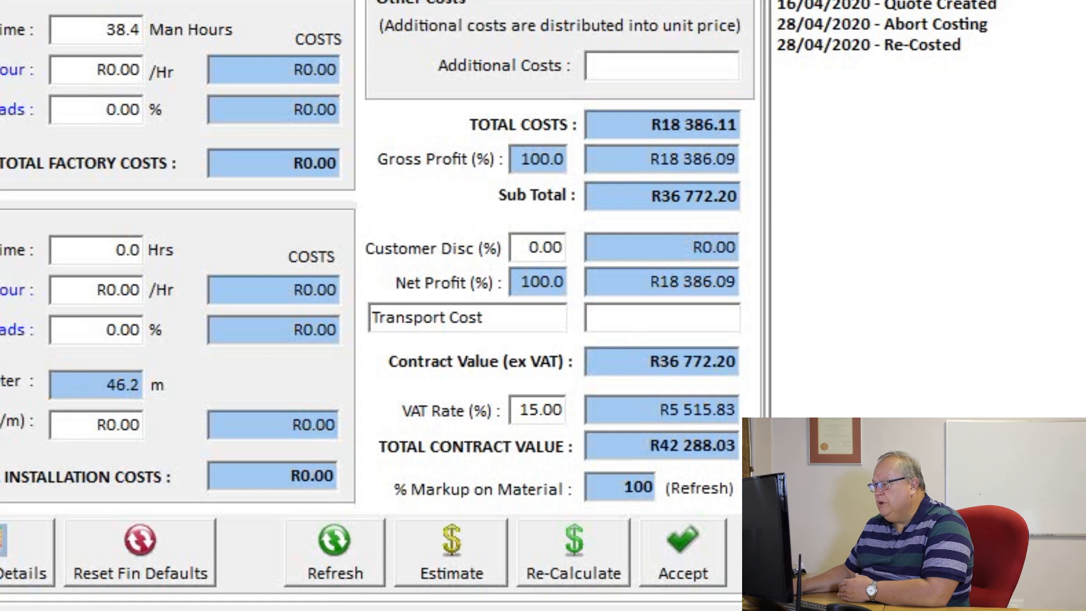
key("Tab")
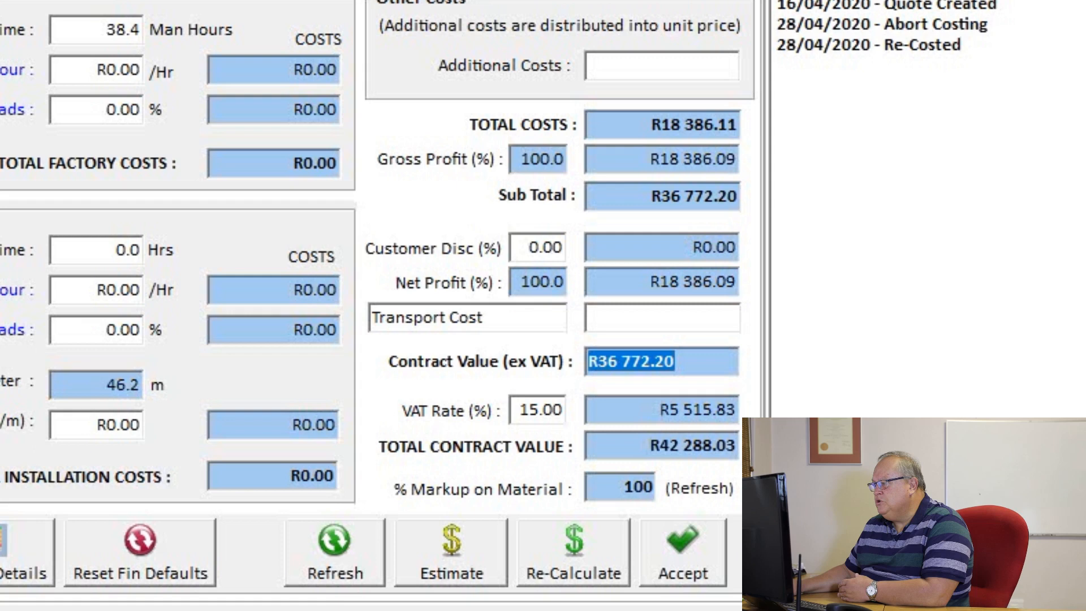
key("Tab")
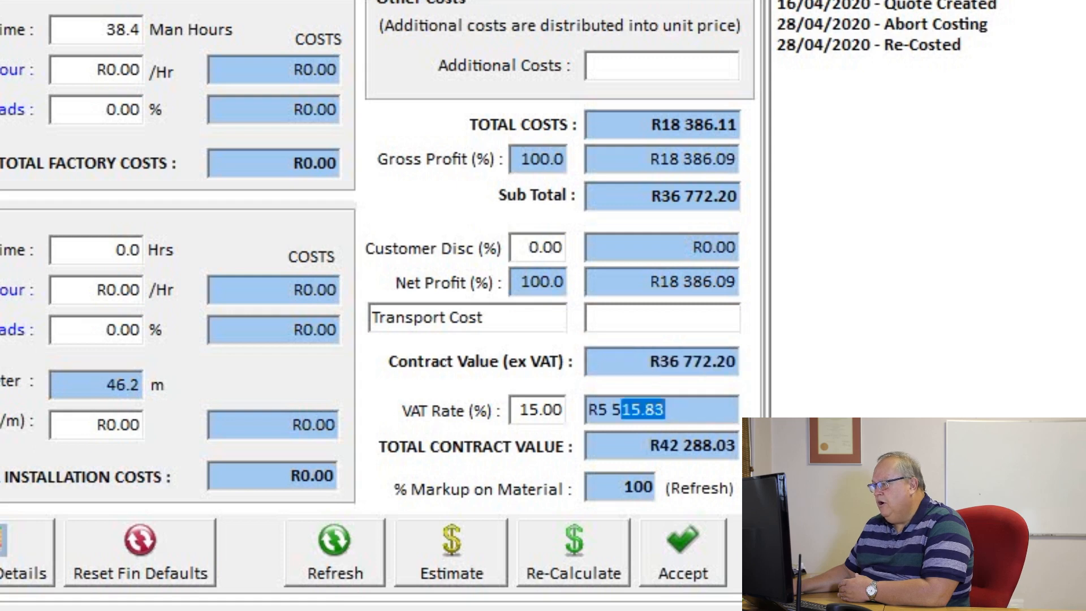
key("End")
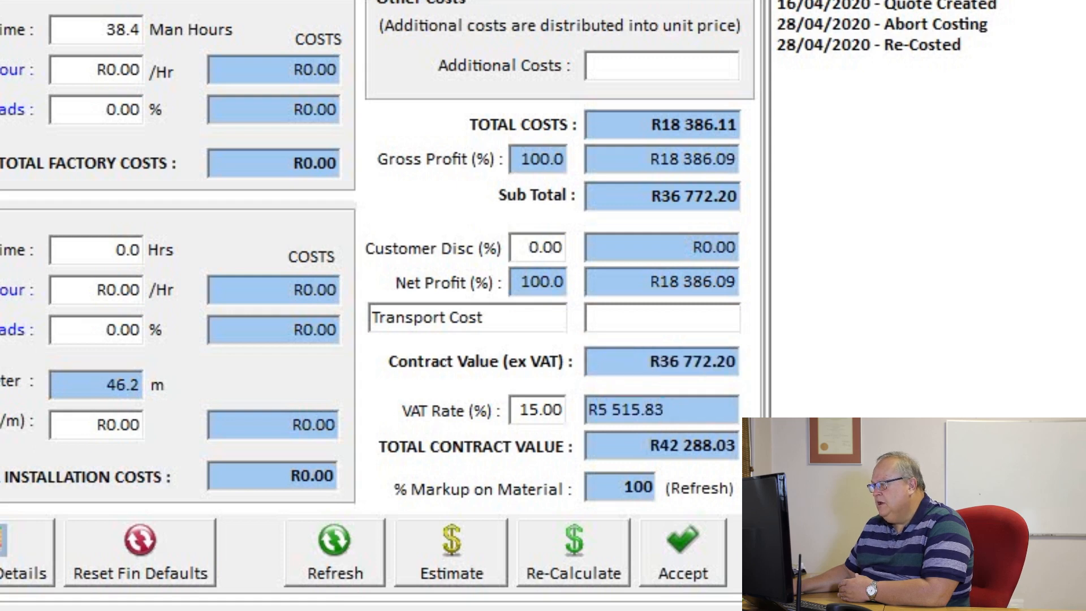
- Highlight the total contract value amount to examine it
left_click(631, 445)
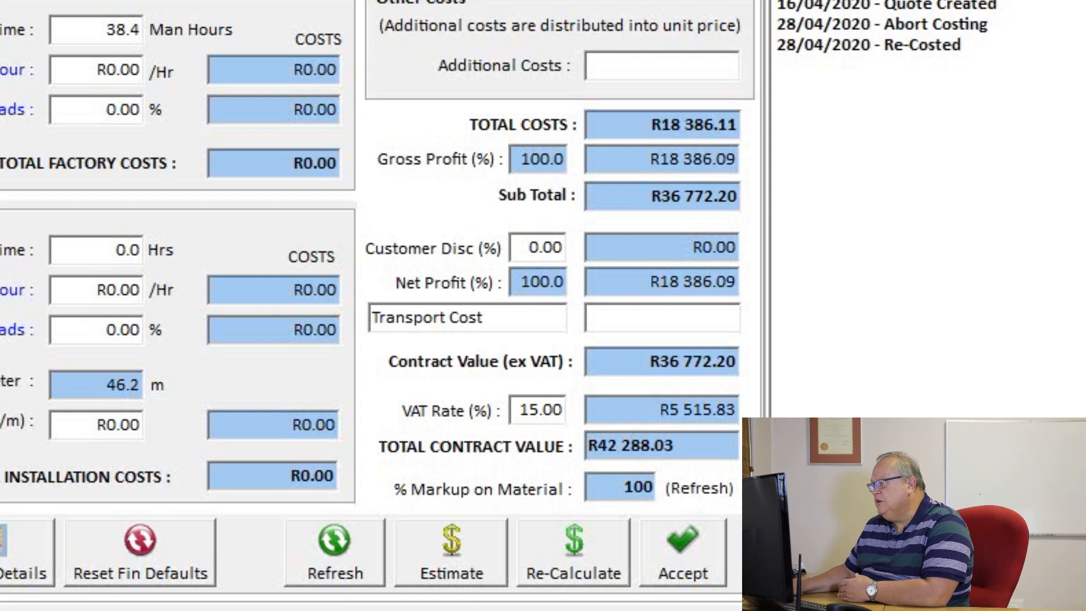
left_click(673, 445)
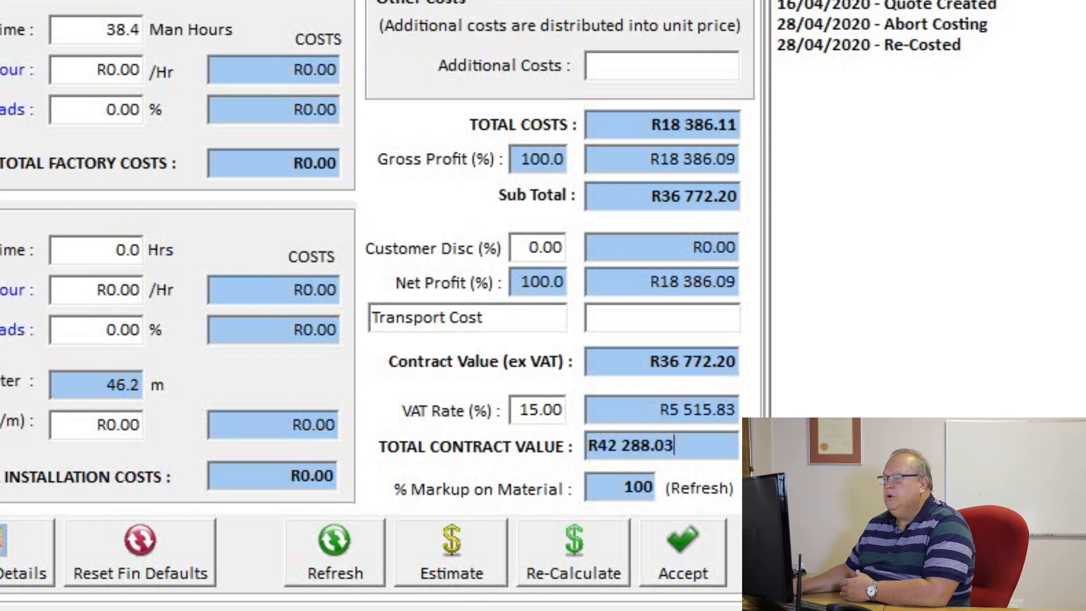
key("shift+Left")
key("shift+Left")
key("shift+Left")
key("shift+Left")
key("shift+Left")
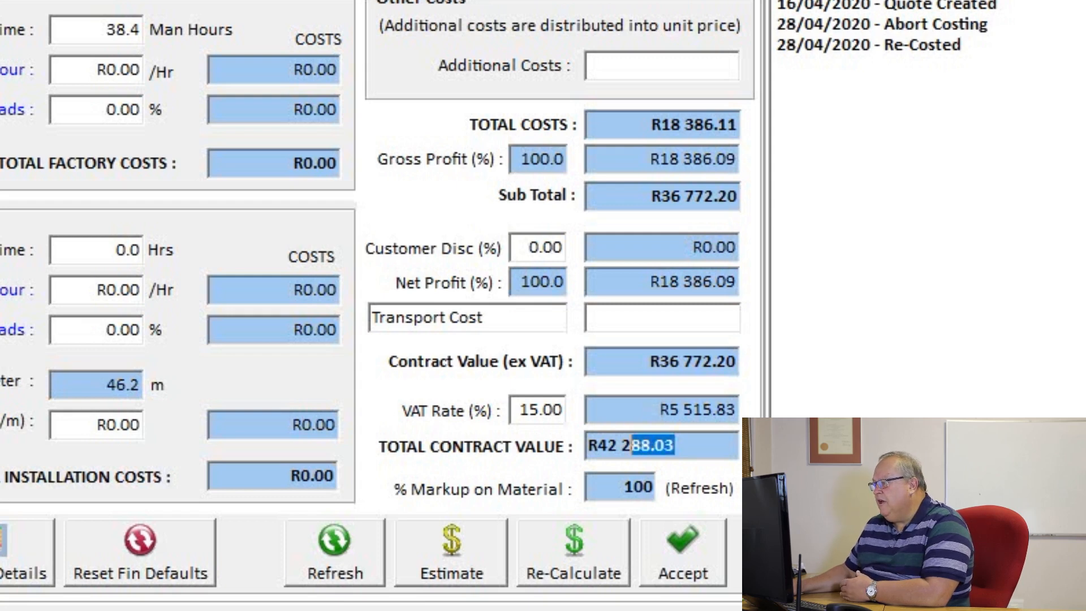
key("shift+Left")
key("shift+Left")
key("shift+Left")
key("shift+Left")
key("shift+Left")
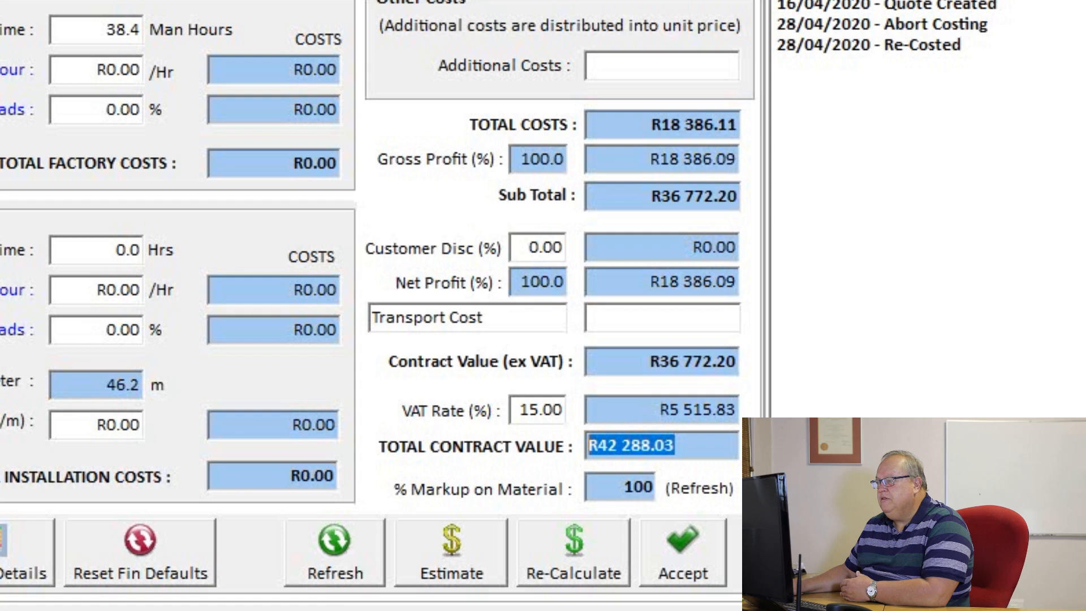
- Highlight the contract value excluding VAT to examine it
left_click_drag(674, 360, 630, 361)
key("shift+Left")
key("shift+Left")
key("shift+Left")
key("shift+Left")
key("shift+Left")
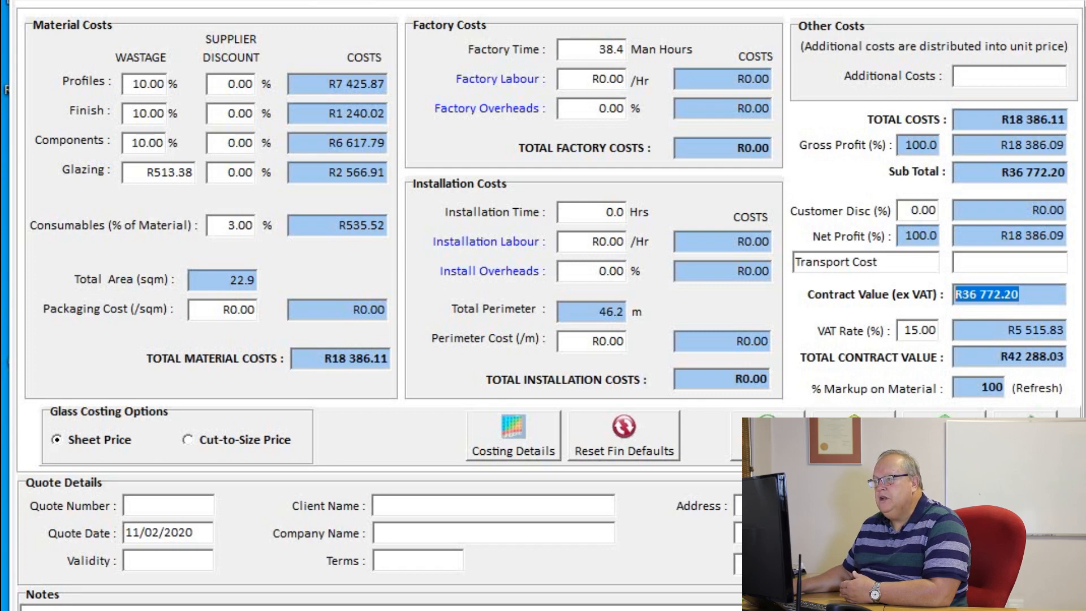
- Examine the supplier discount percentages for profiles, finish and components in the material costs
left_click(230, 84)
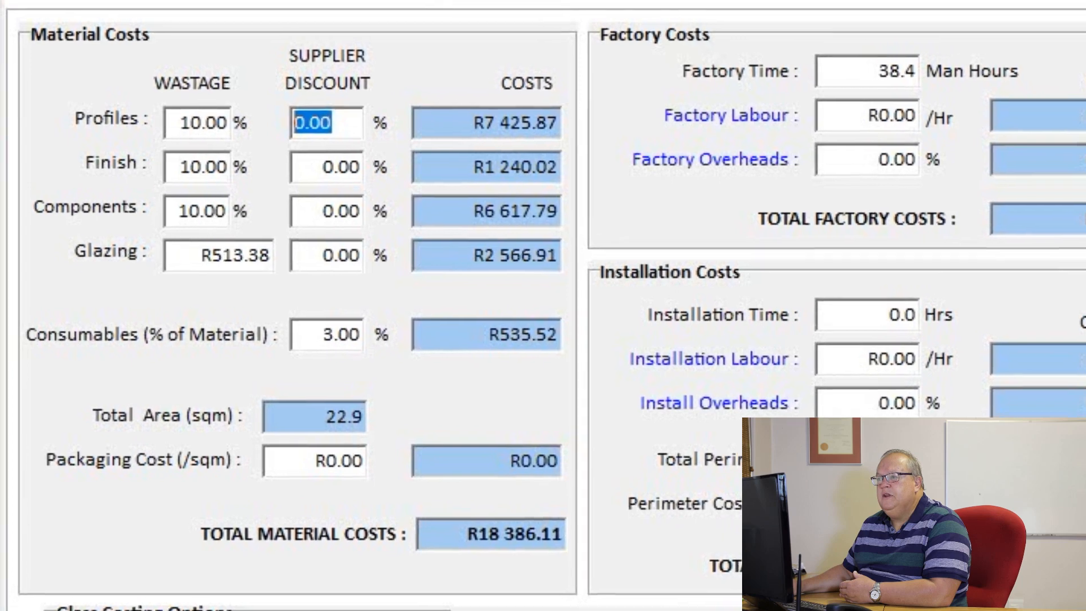
left_click_drag(337, 166, 293, 167)
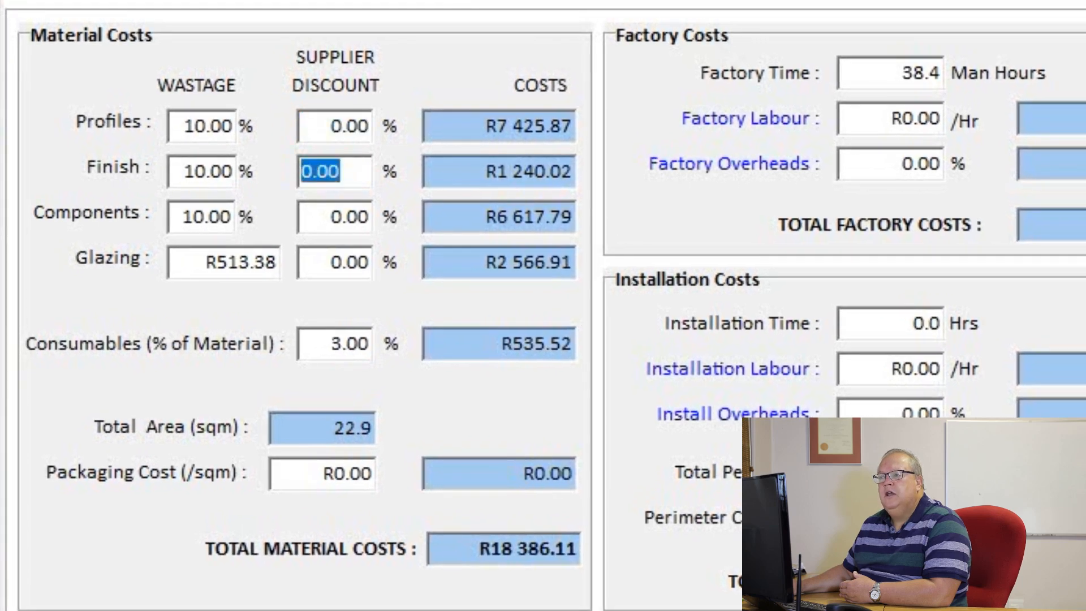
left_click_drag(341, 218, 294, 217)
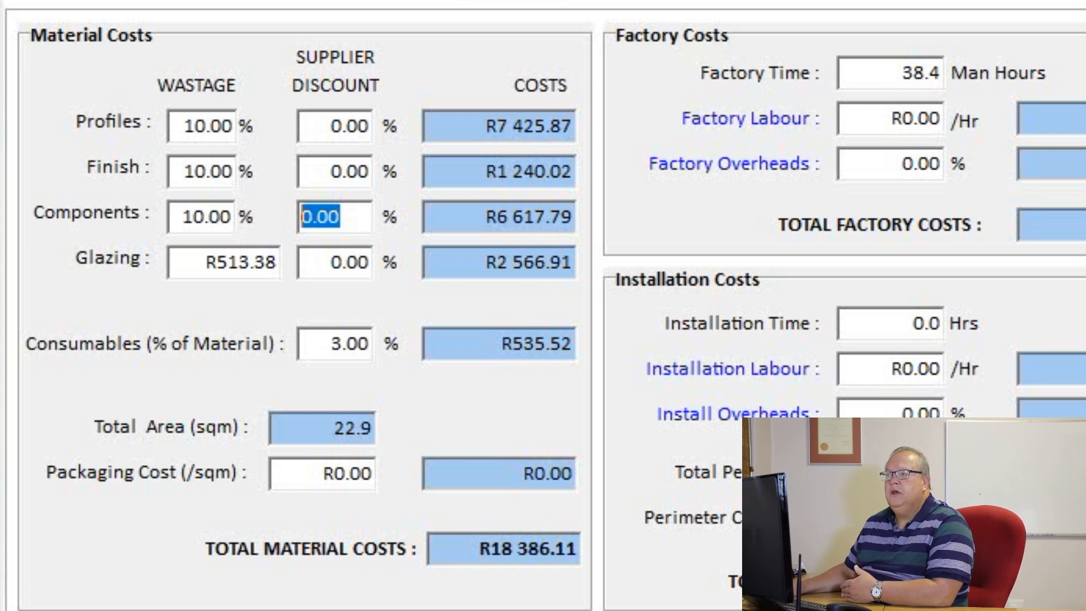
- Set the supplier discount for both profiles and finish to 25% in the material costs
left_click(339, 125)
left_click_drag(341, 125, 301, 125)
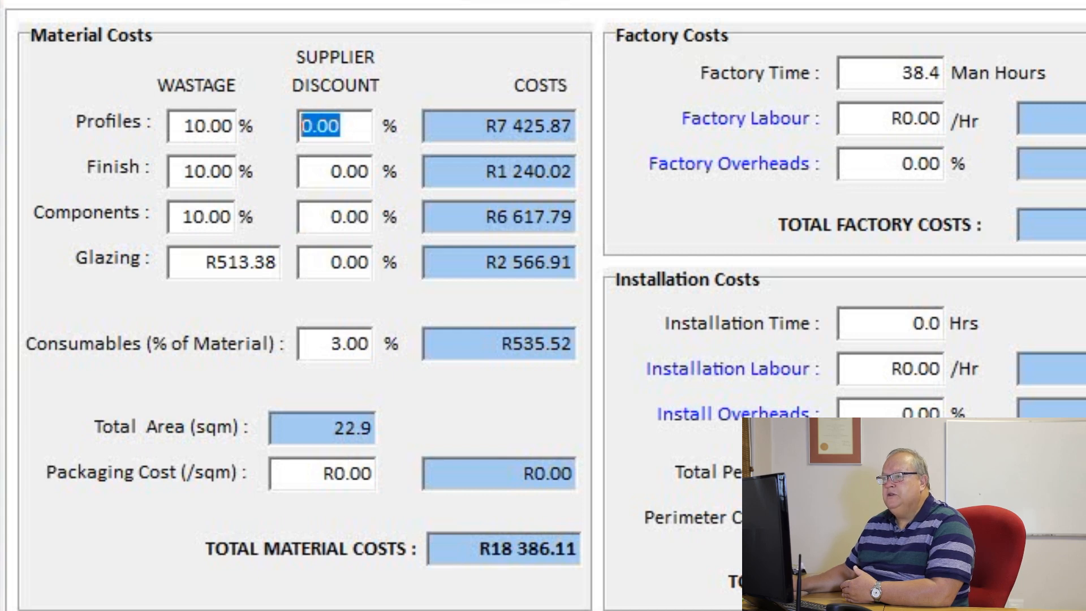
type("25")
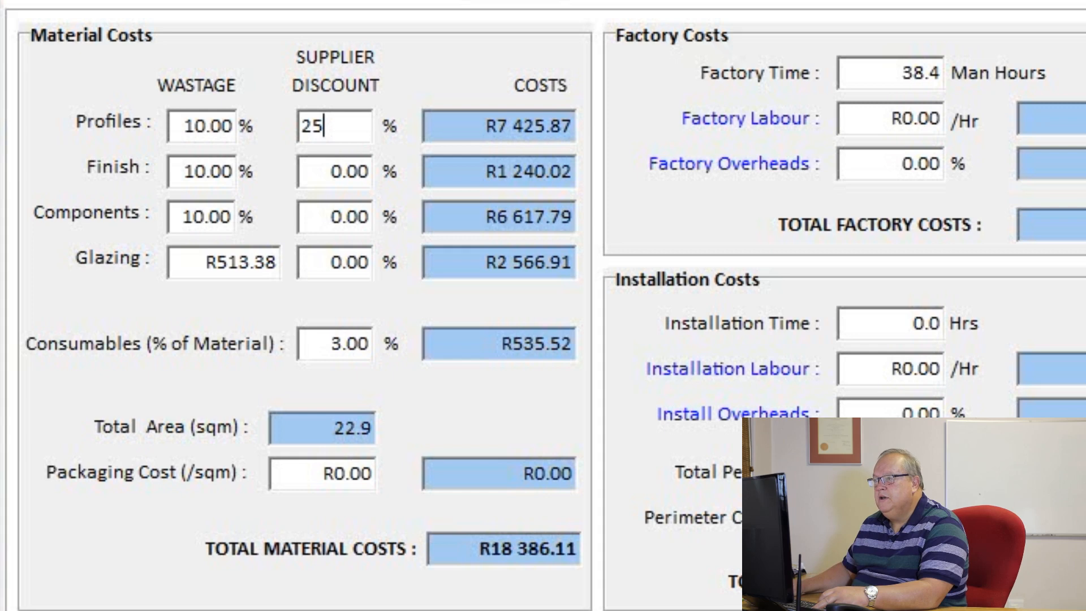
left_click(339, 171)
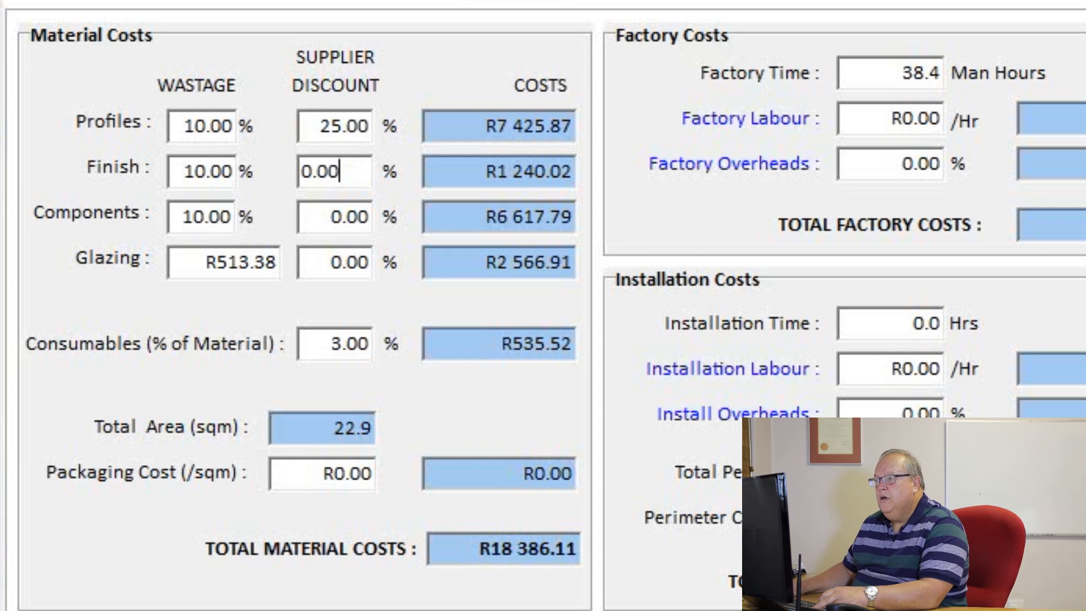
key("shift+Left")
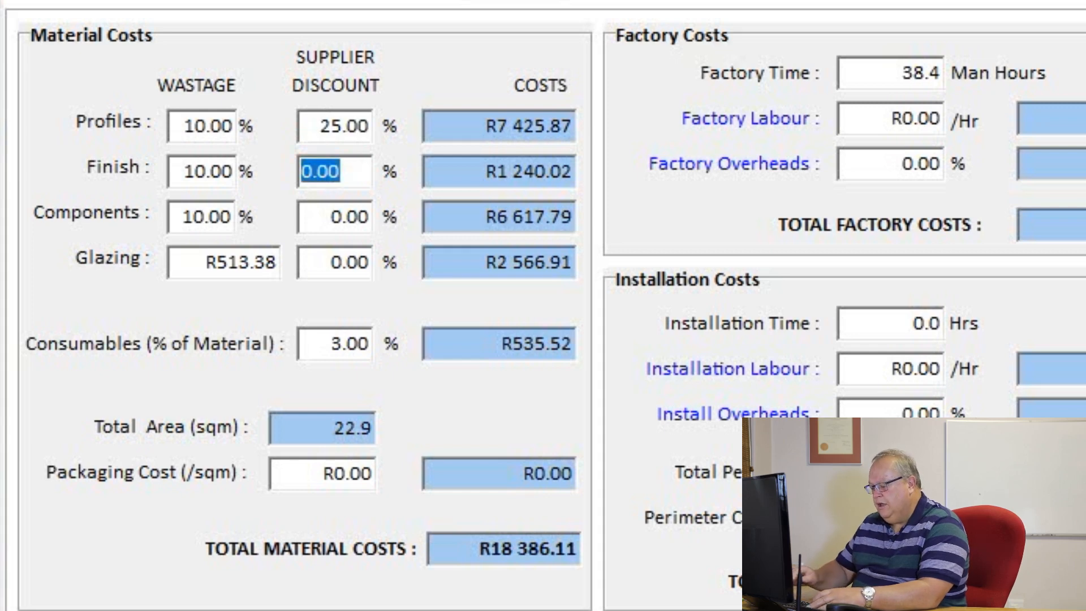
type("25")
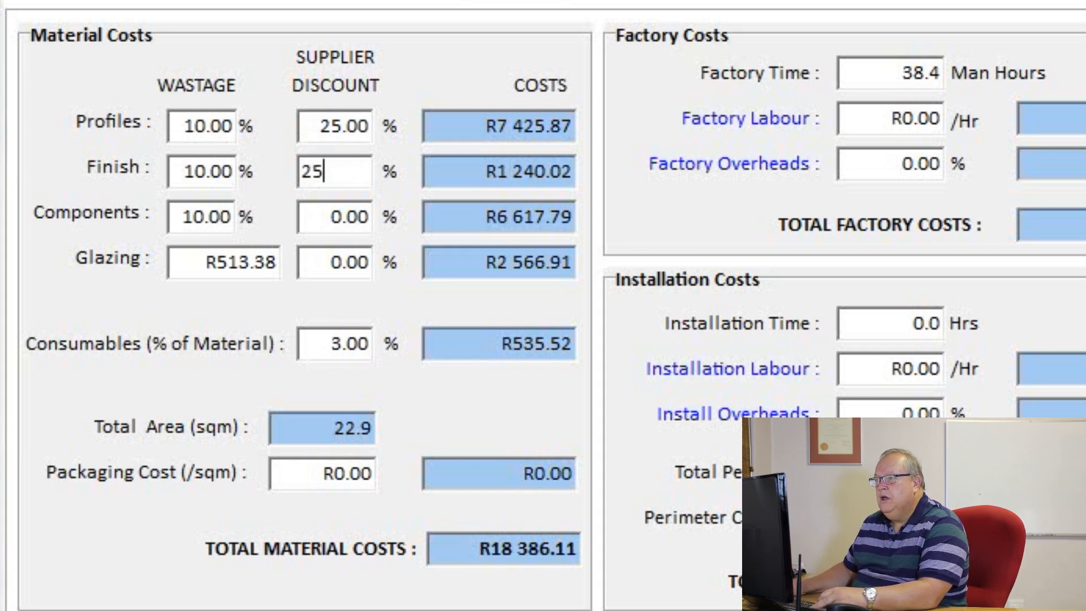
- Set the components supplier discount to 15% and refresh the costing
key("Tab")
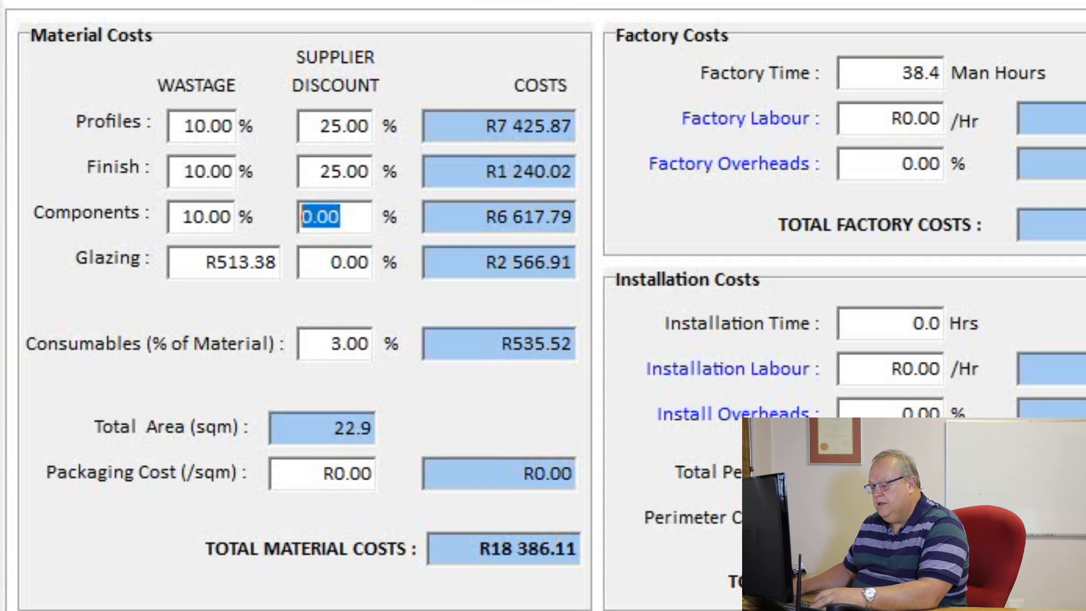
type("15")
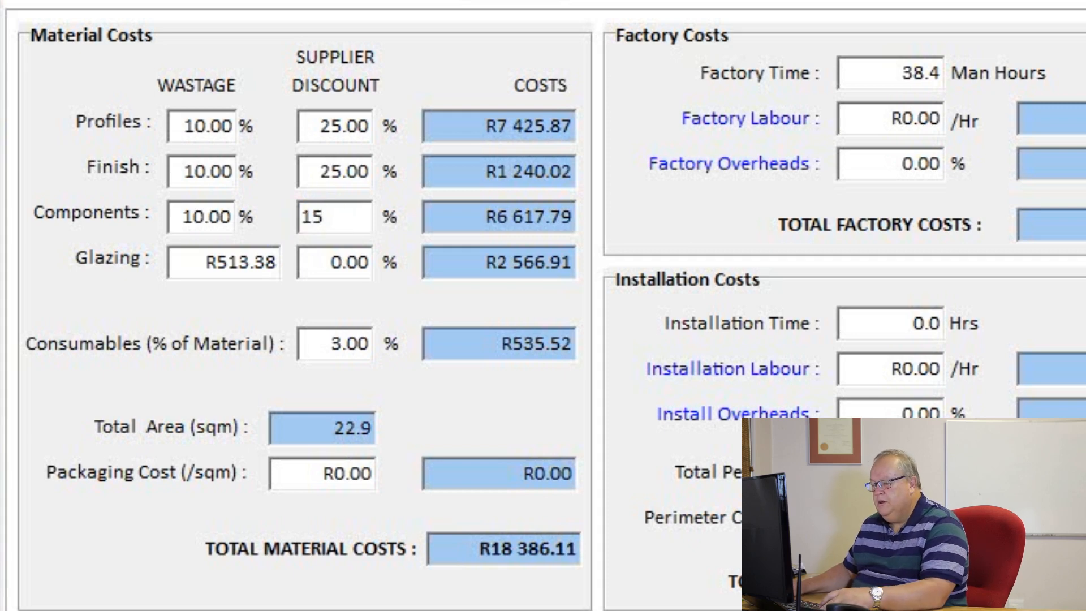
key("Tab")
left_click(328, 262)
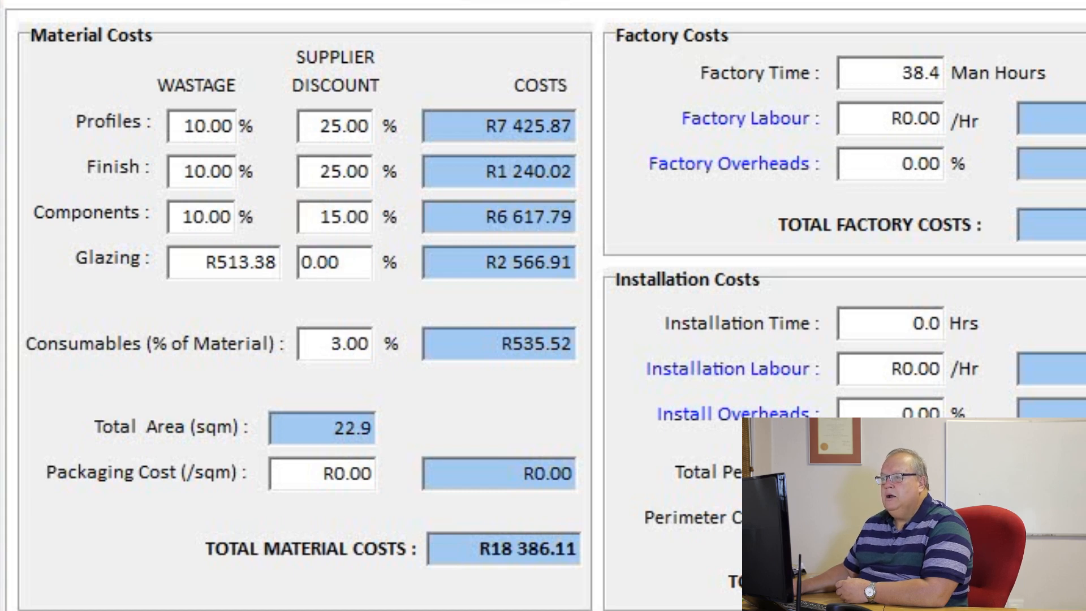
left_click_drag(340, 262, 301, 262)
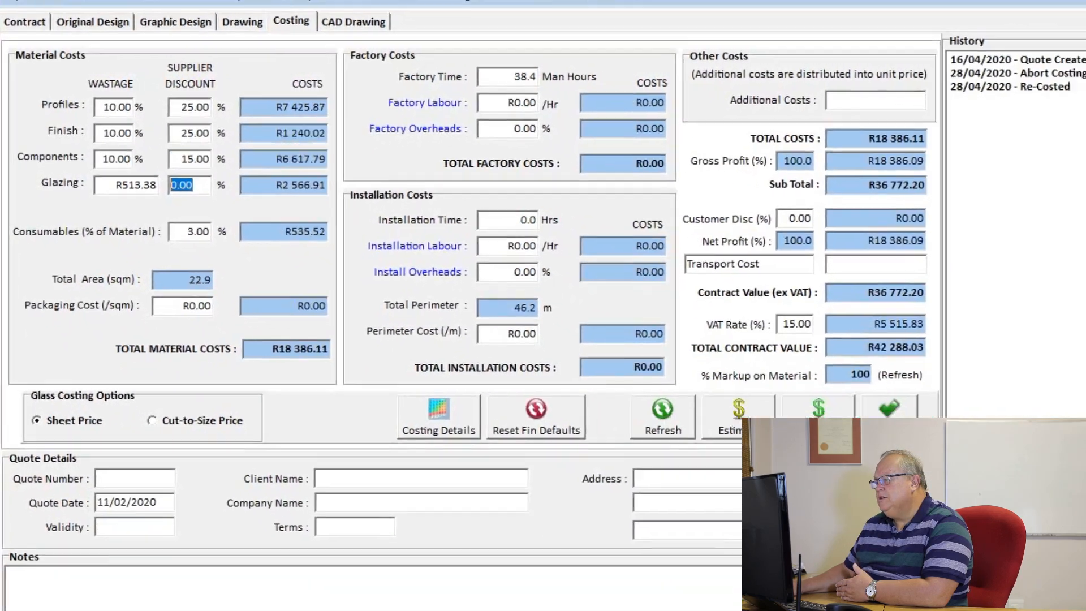
left_click(662, 416)
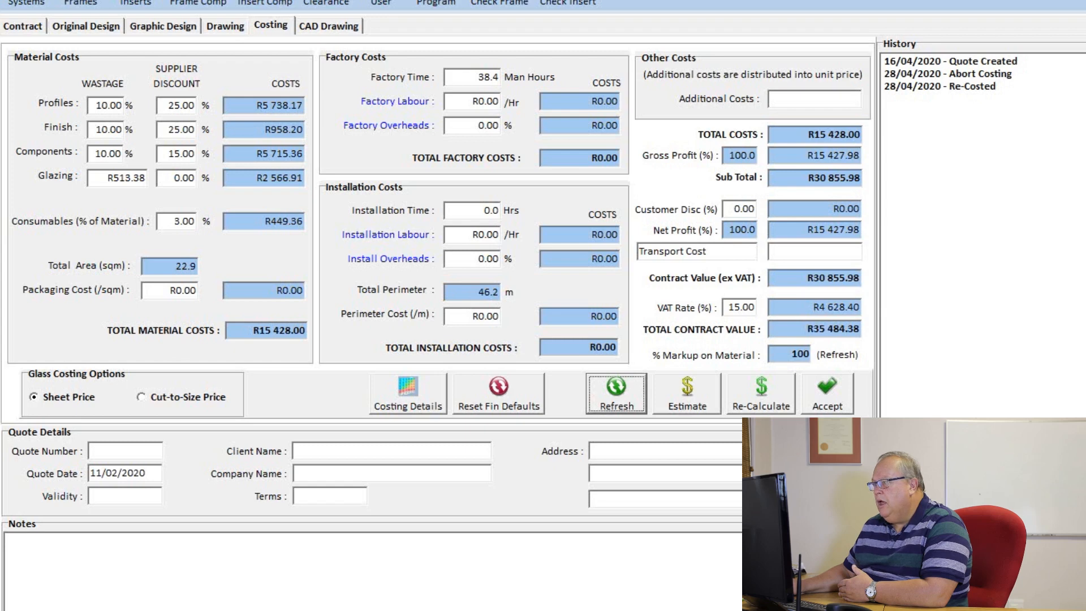
- Examine the refreshed total costs, gross profit, sub total, contract value excluding VAT and total contract value
left_click(814, 134)
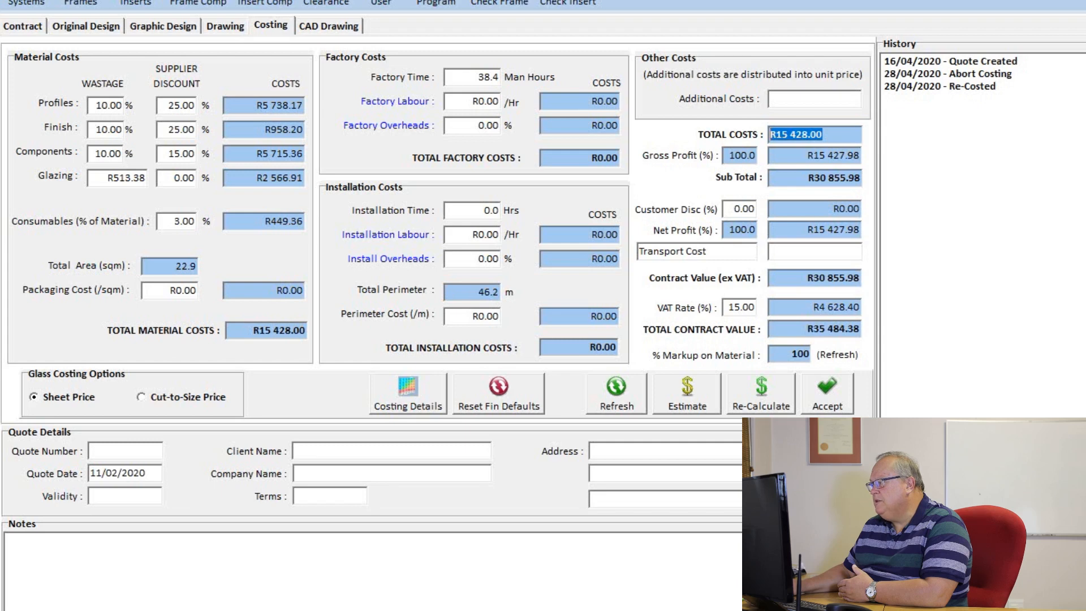
left_click(795, 155)
triple_click(796, 155)
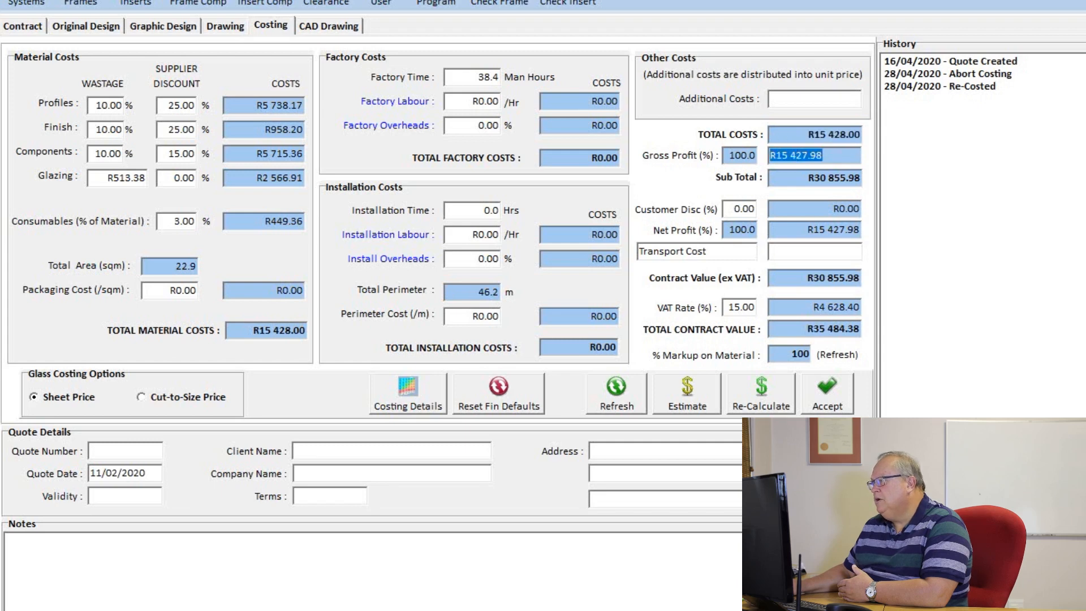
left_click(796, 177)
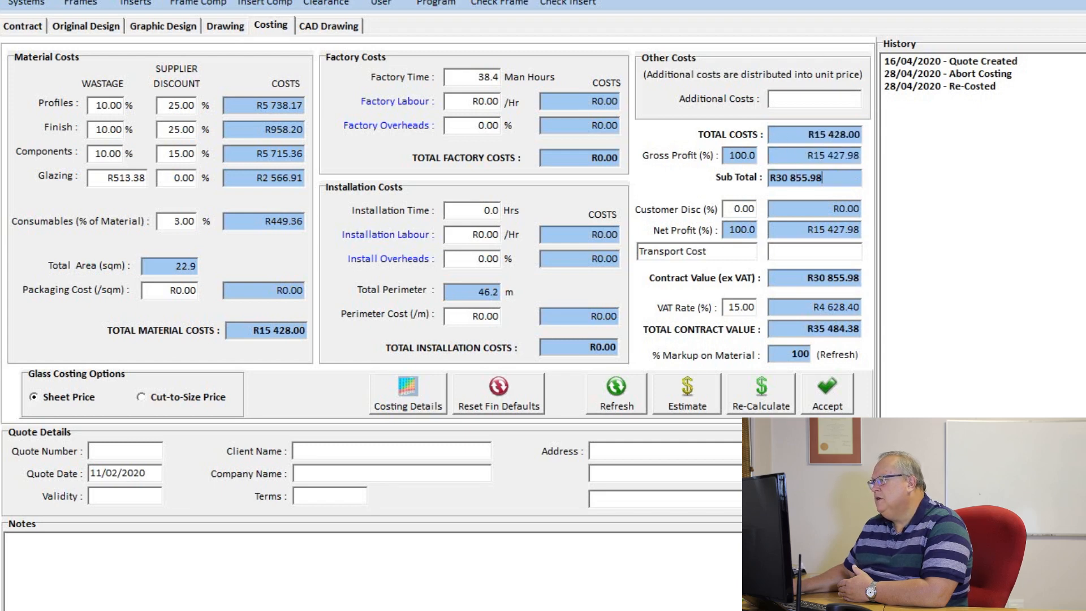
triple_click(796, 178)
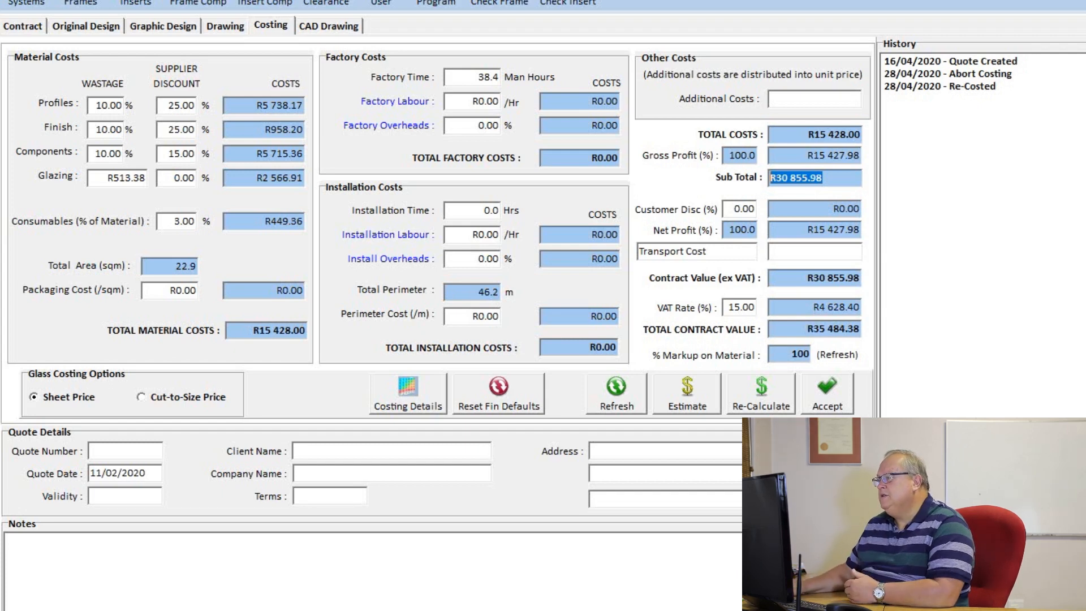
left_click(814, 278)
left_click(815, 328)
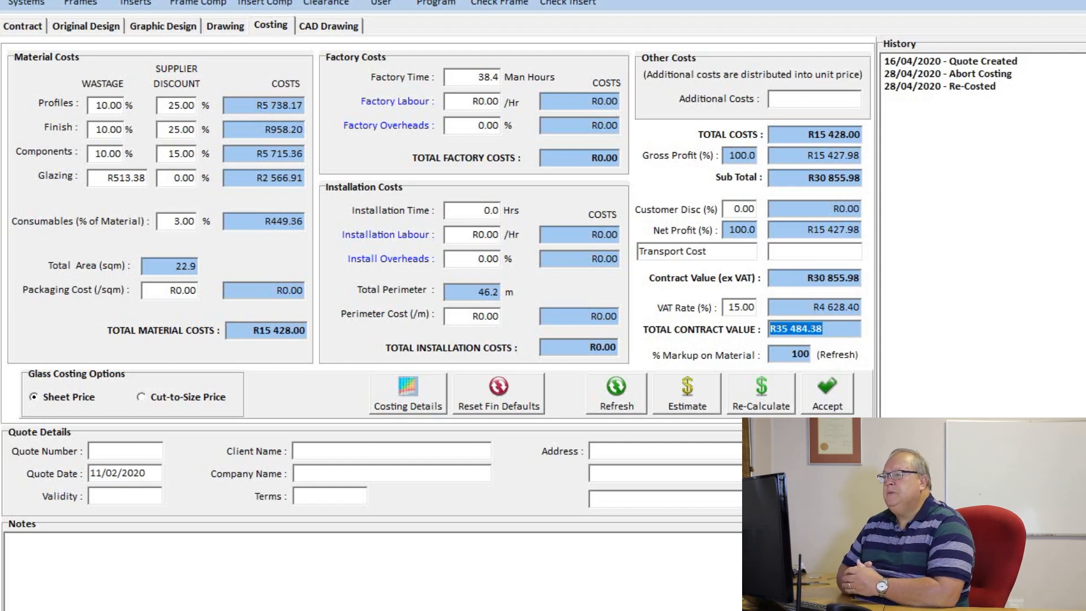
- Trace the price build-up from total material costs through gross profit, sub total and VAT to the total contract value
left_click(266, 330)
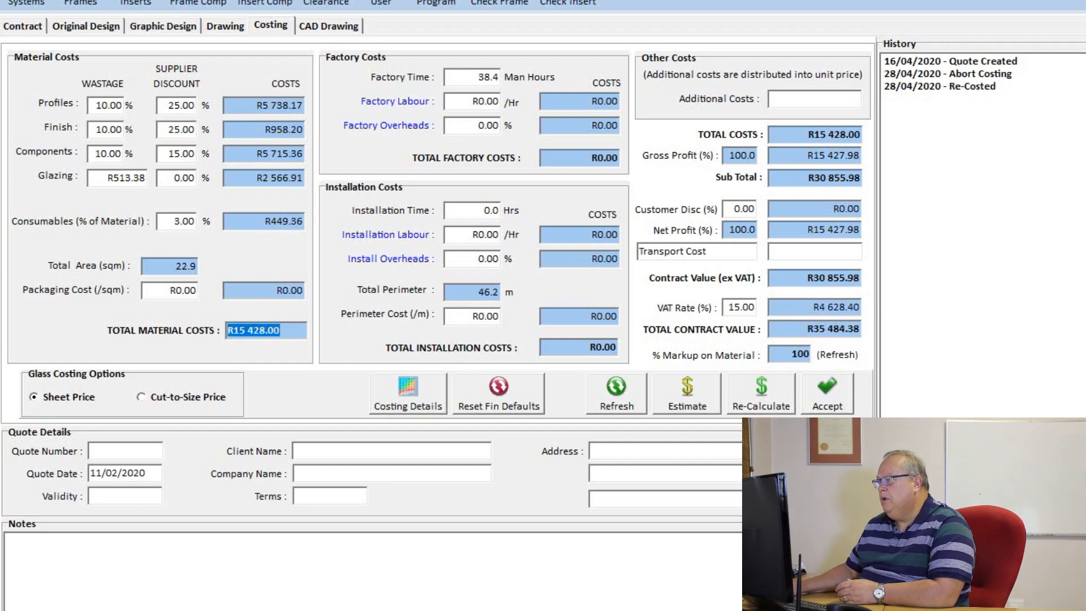
left_click(814, 155)
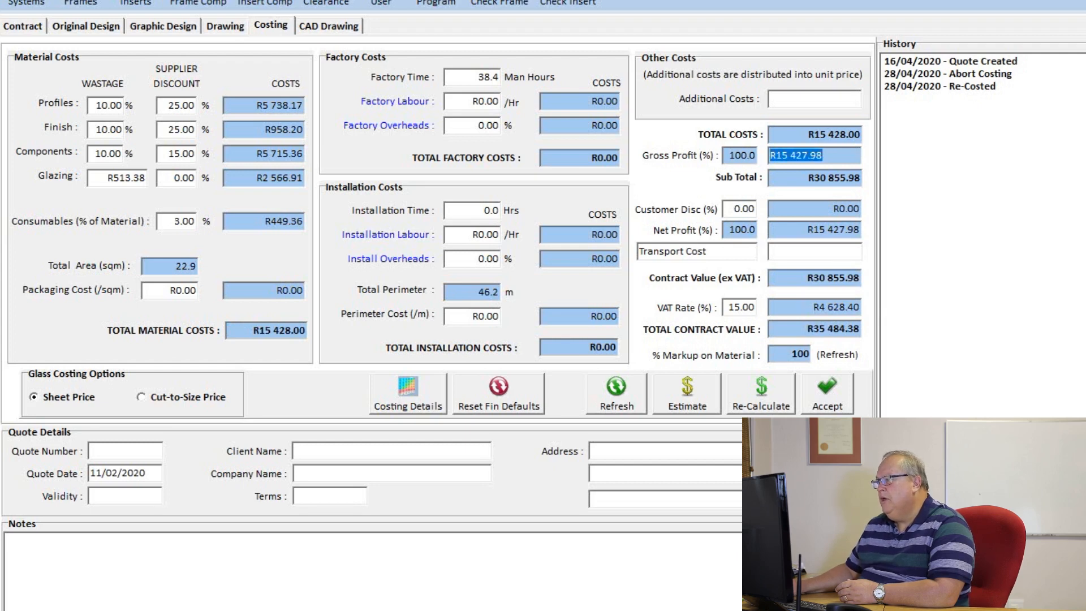
left_click(821, 178)
double_click(821, 178)
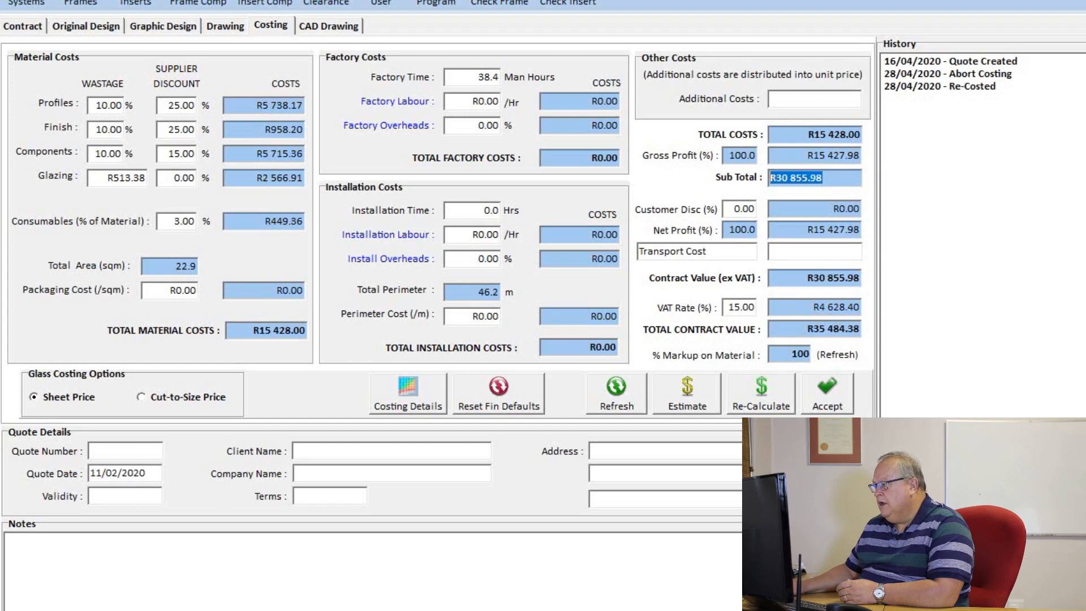
left_click(795, 278)
left_click_drag(822, 277, 770, 277)
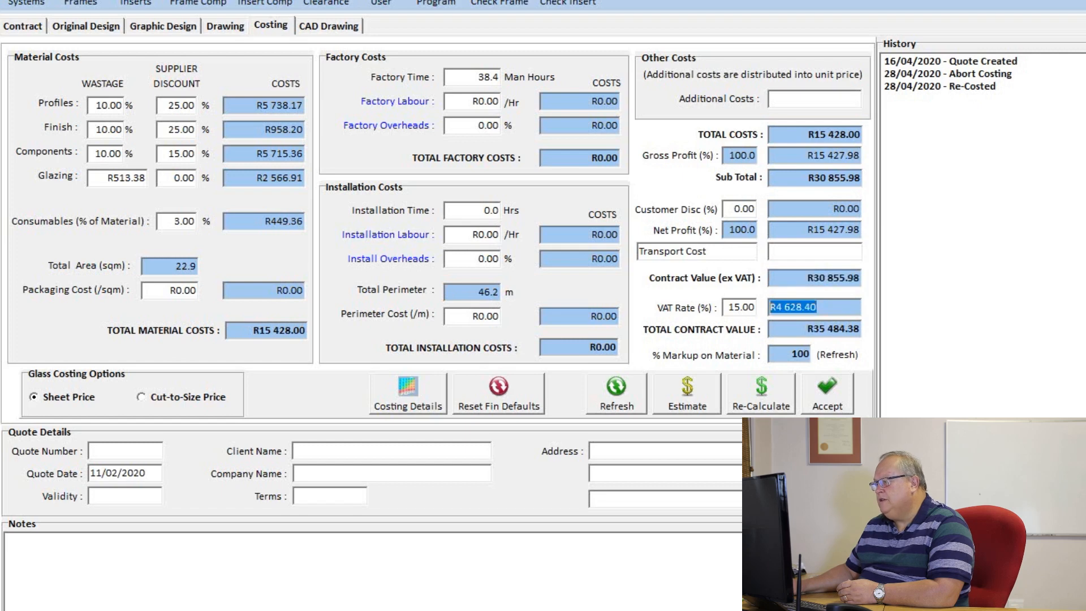
left_click(787, 328)
left_click_drag(821, 329, 770, 328)
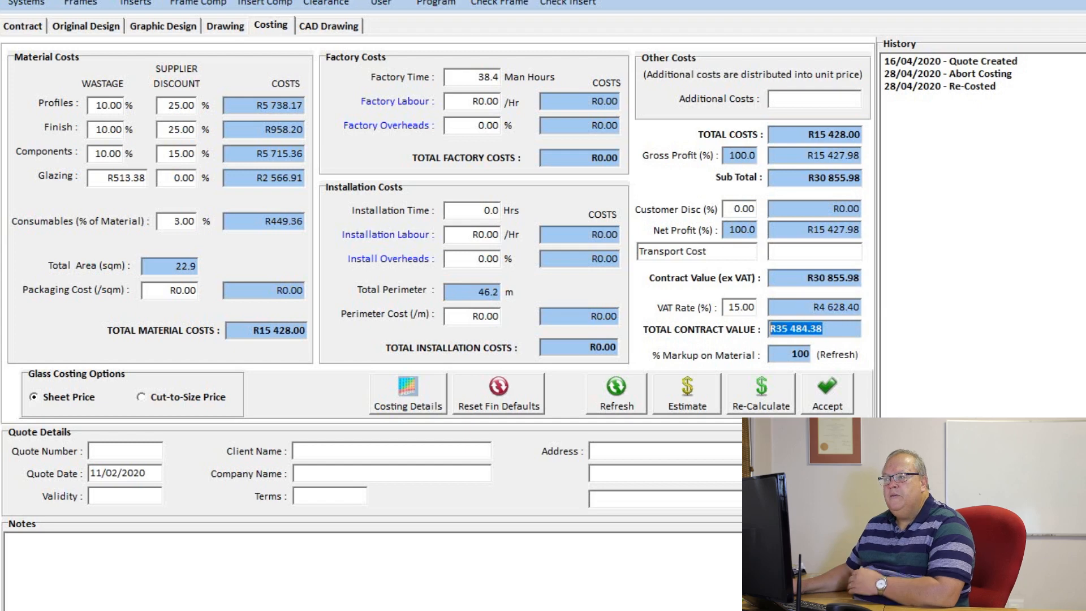
- Accept and save the costing with the supplier discounts applied
left_click(827, 390)
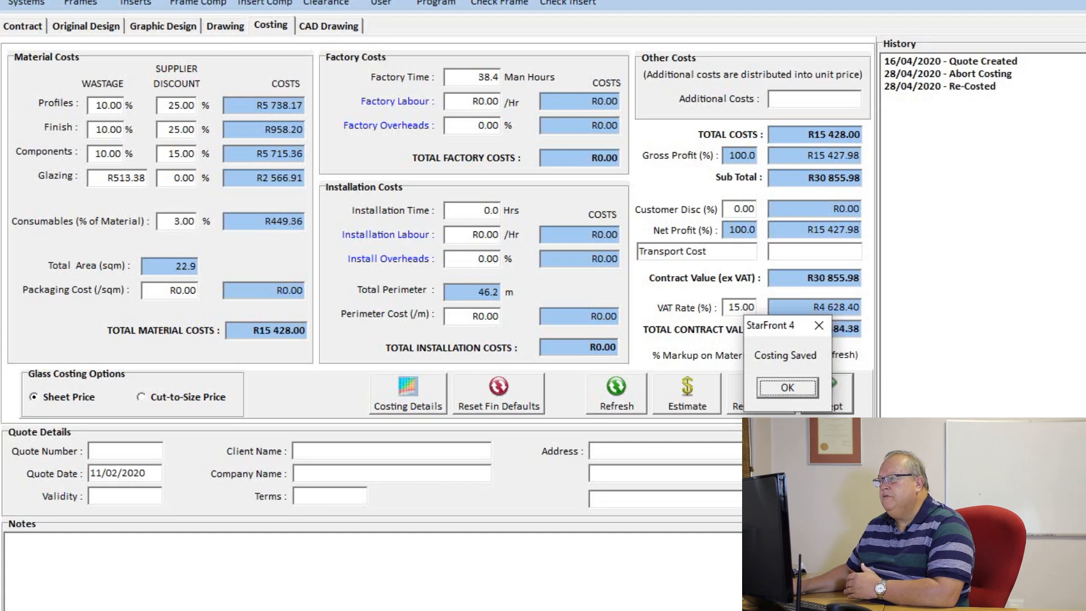
key("Return")
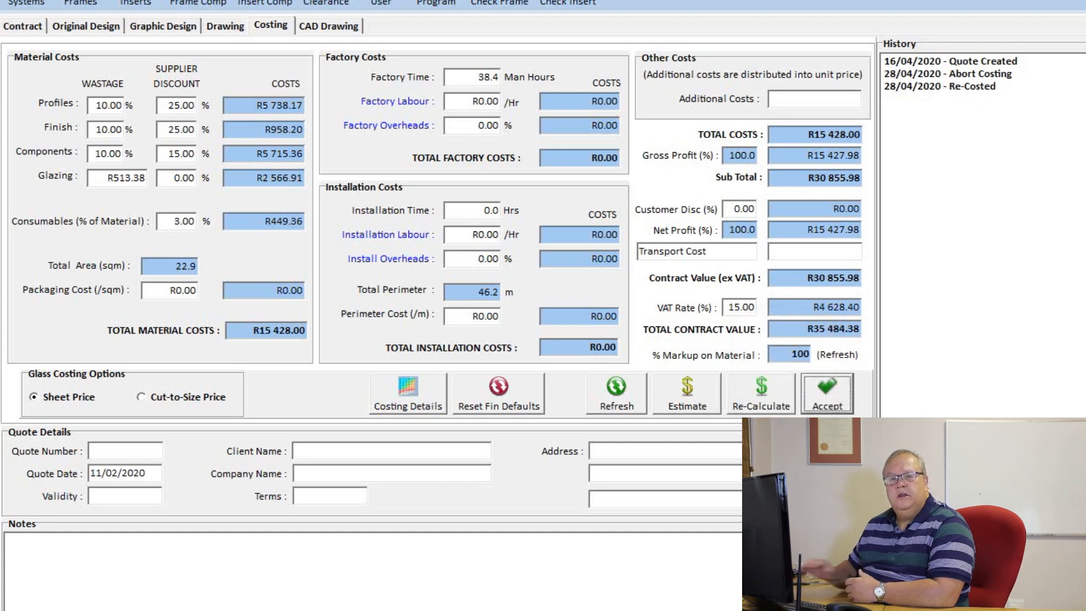